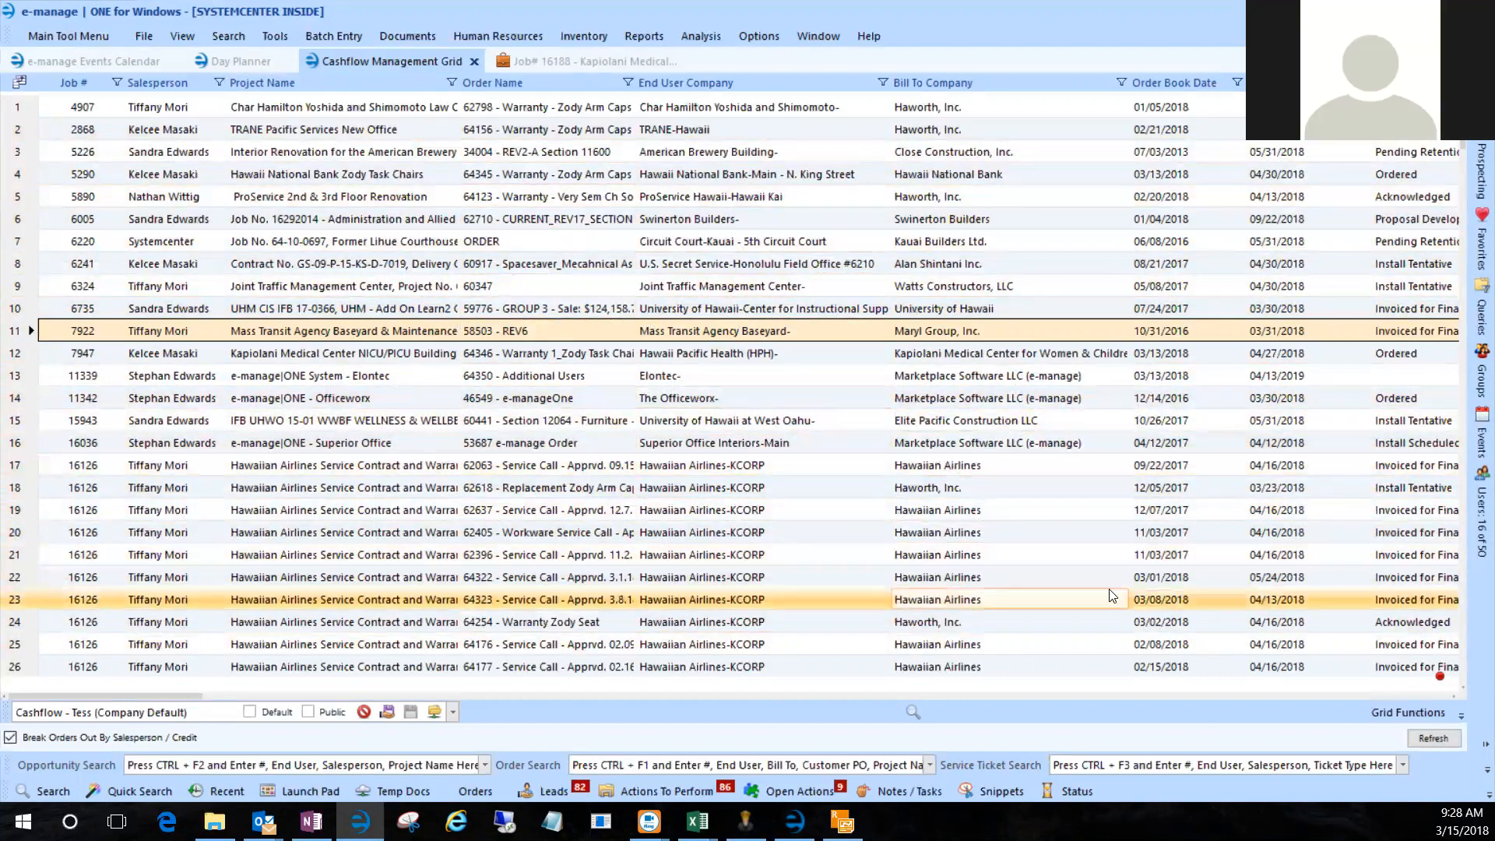
Hide all columns of the Cashflow Management Grid, show the field chooser, and reposition and enlarge it.
{"action": "left_click", "coordinate": [1380, 714]}
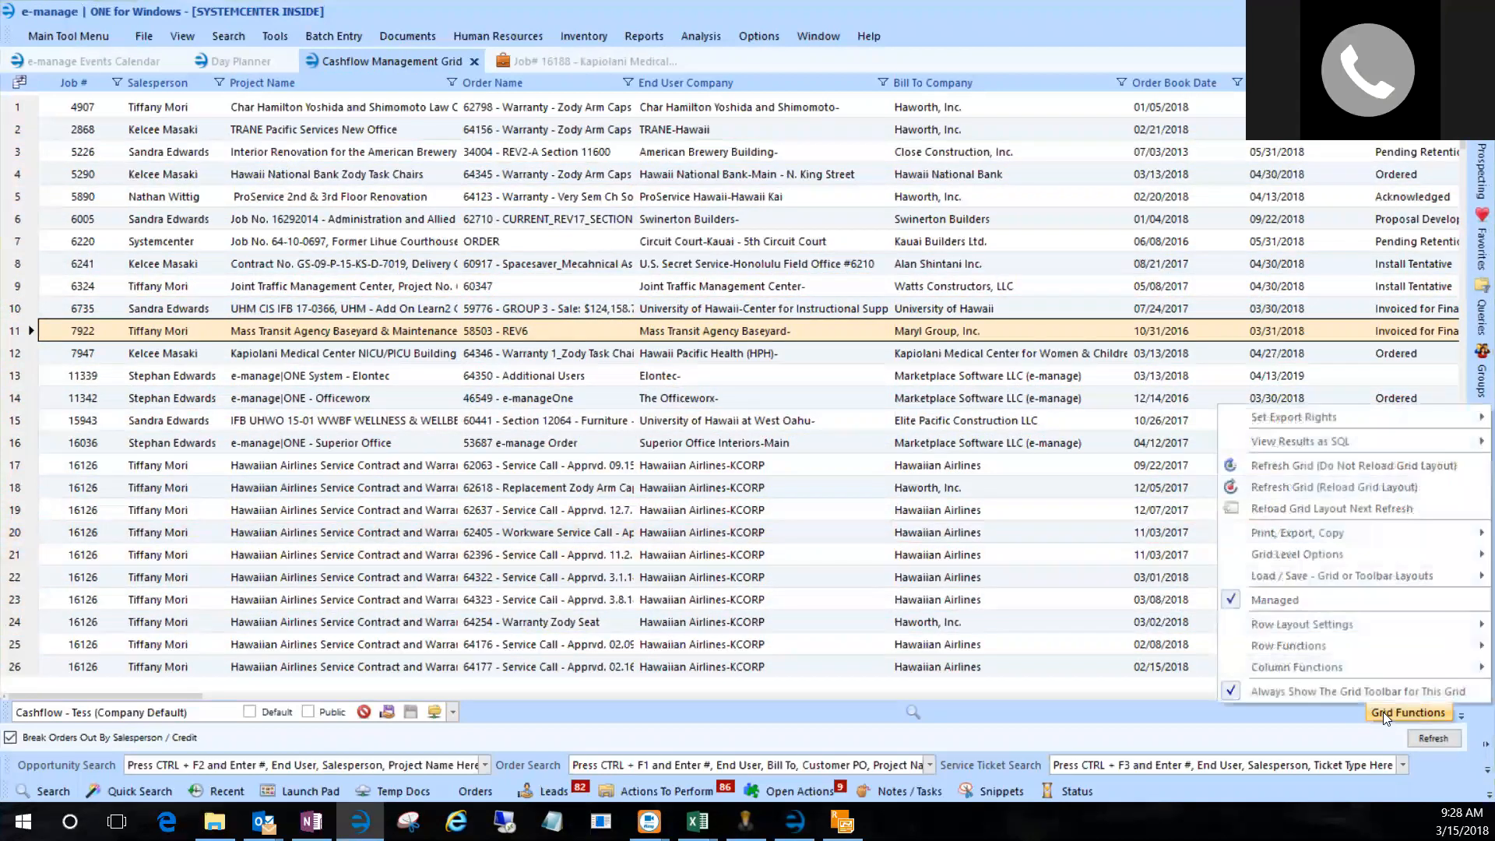
{"action": "mouse_move", "coordinate": [1335, 668]}
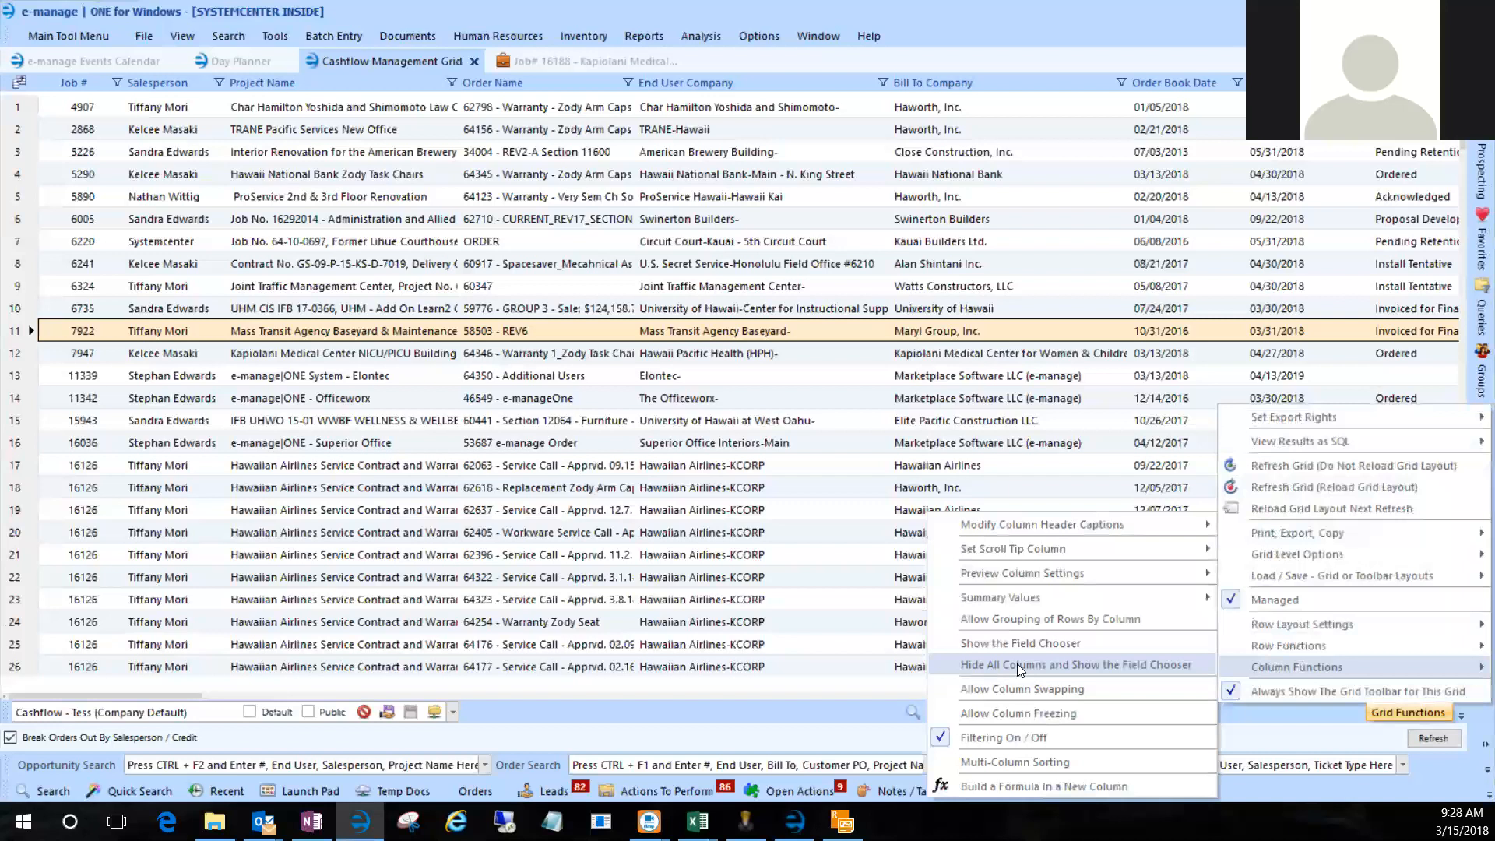
{"action": "left_click", "coordinate": [1075, 661]}
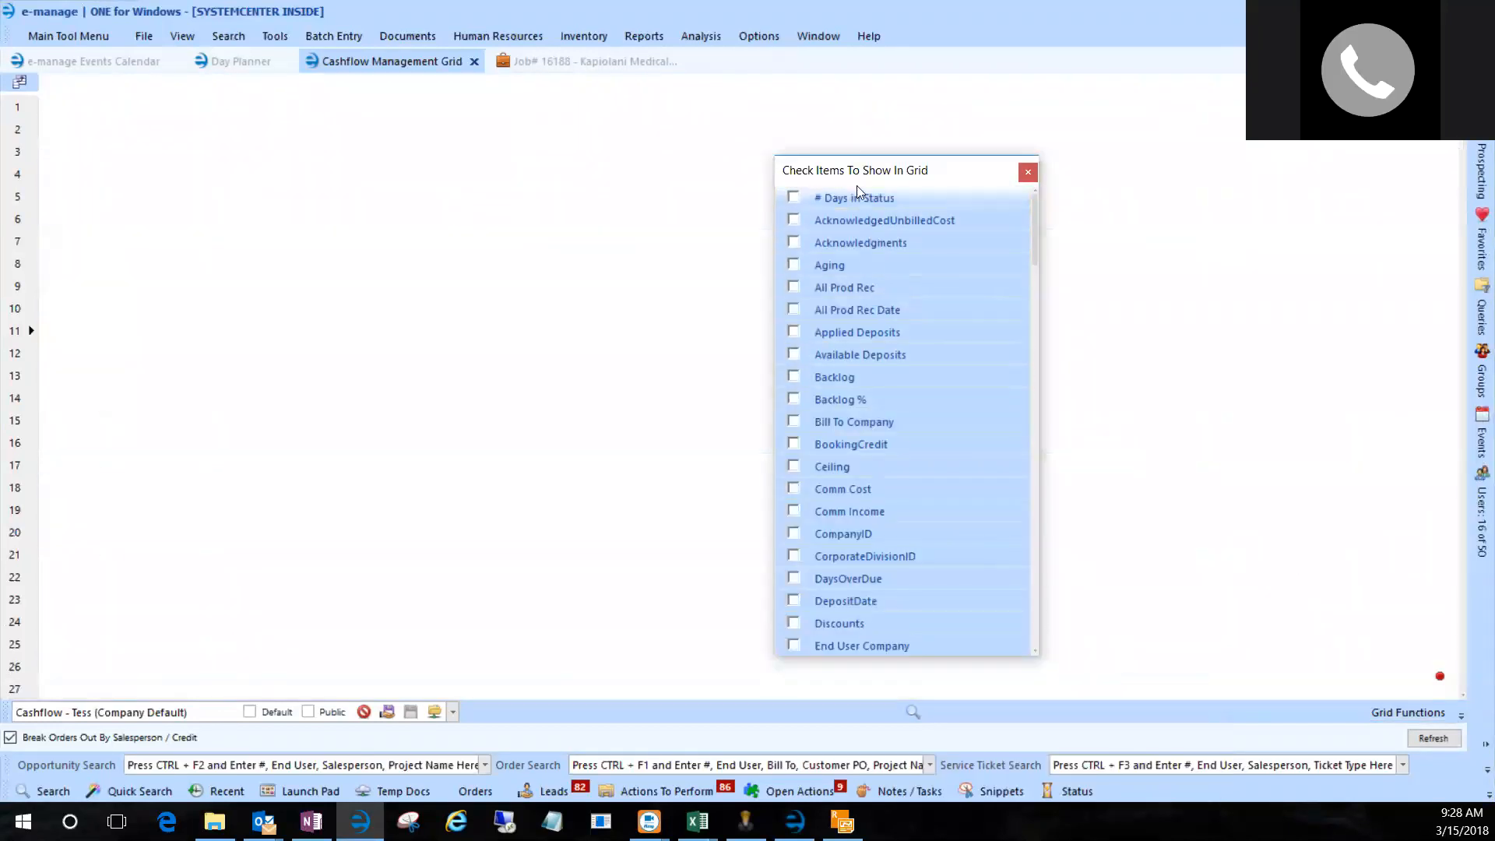
{"action": "left_click_drag", "start_coordinate": [860, 174], "coordinate": [824, 96]}
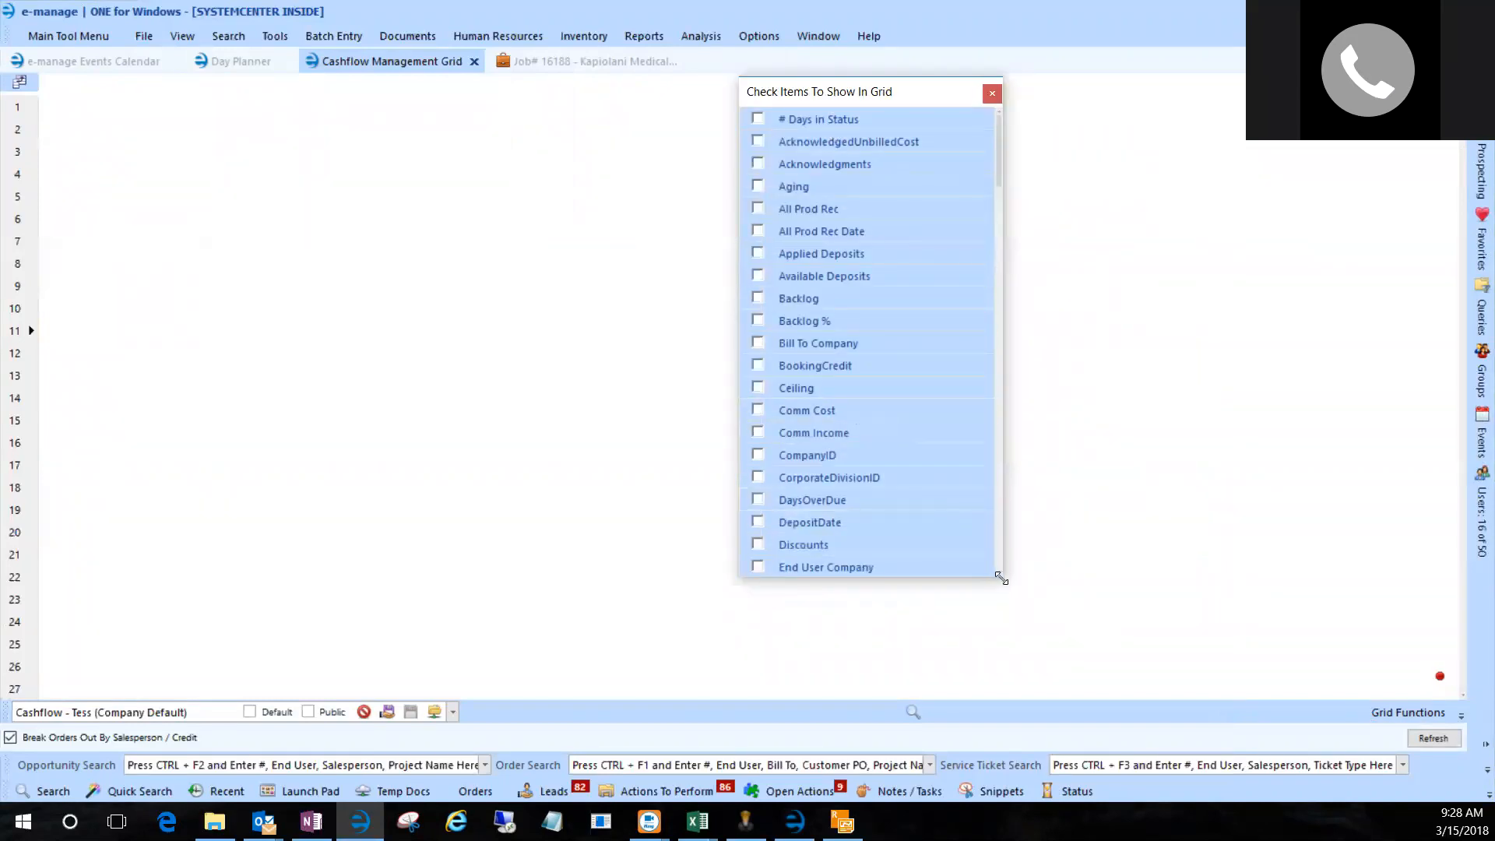
{"action": "left_click_drag", "start_coordinate": [1002, 578], "coordinate": [1064, 703]}
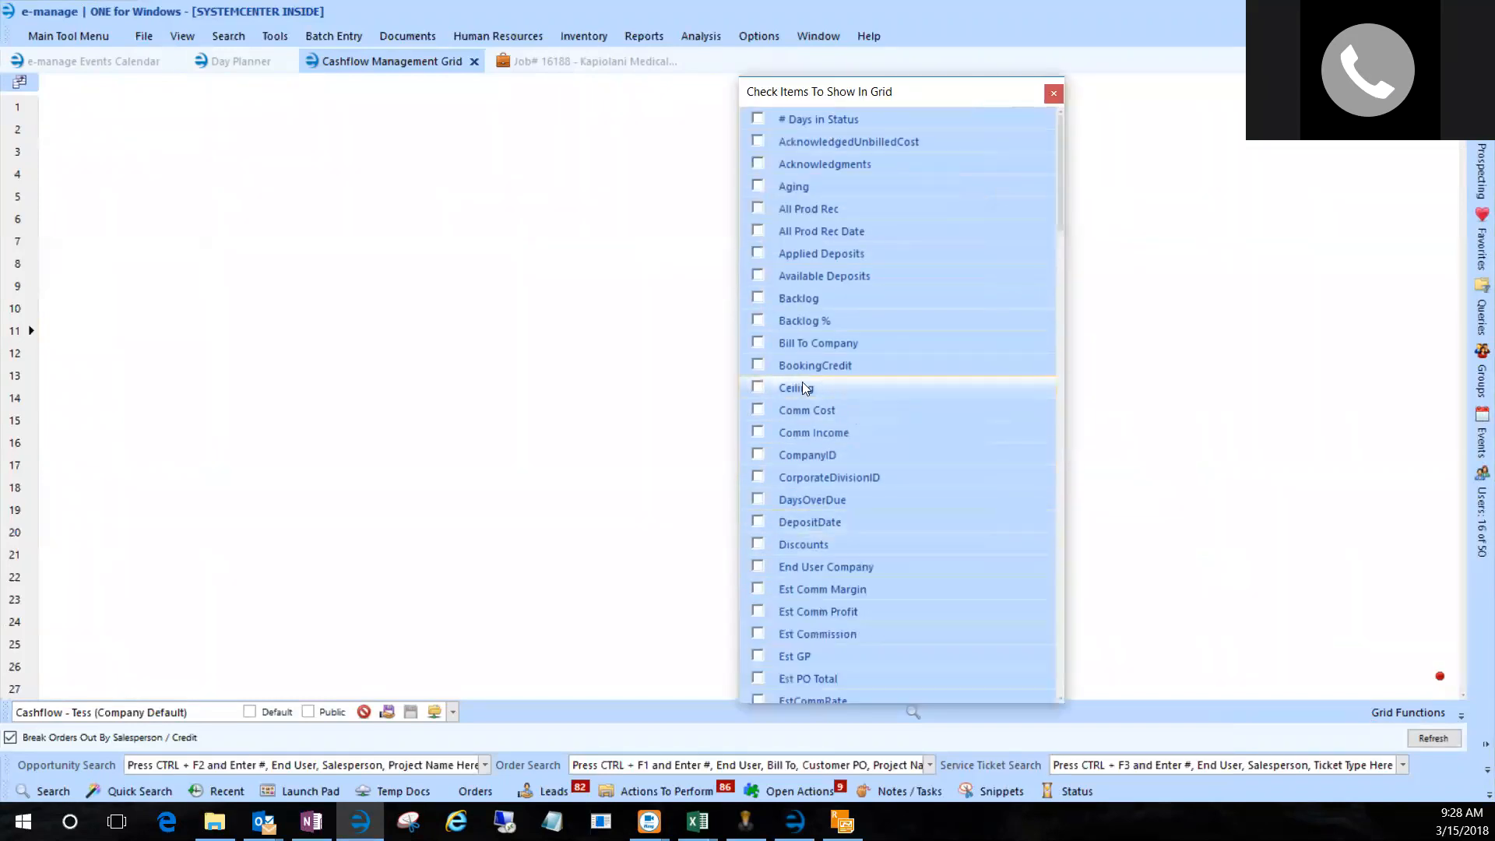
Add the End User Company and Estimated Margin columns to the emptied grid.
{"action": "left_click", "coordinate": [758, 565]}
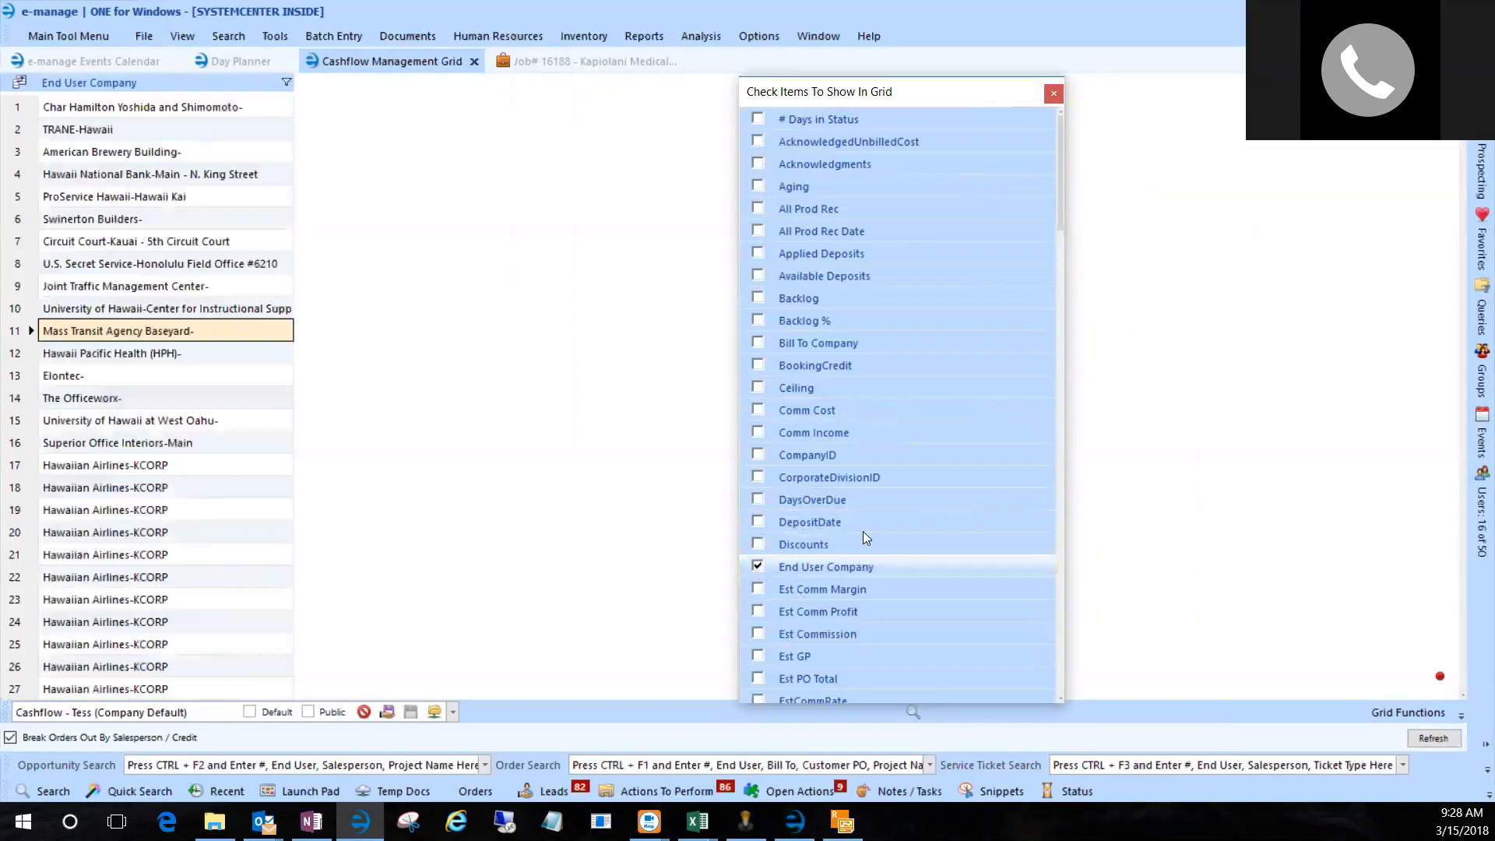
{"action": "scroll", "coordinate": [847, 393], "scroll_direction": "down", "scroll_amount": 2}
{"action": "scroll", "coordinate": [846, 391], "scroll_direction": "down", "scroll_amount": 10}
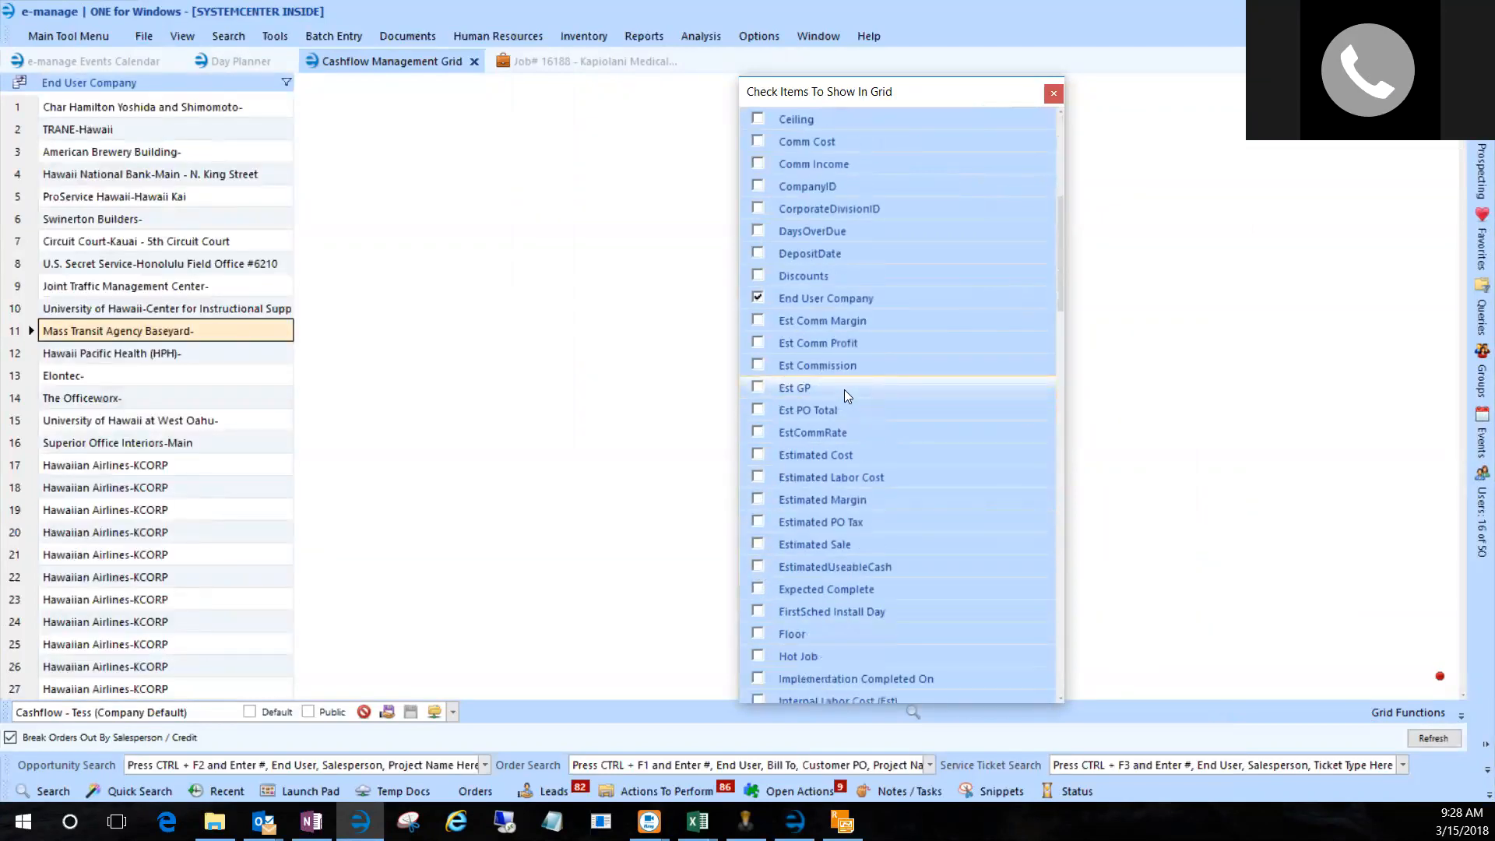
{"action": "scroll", "coordinate": [847, 390], "scroll_direction": "up", "scroll_amount": 6}
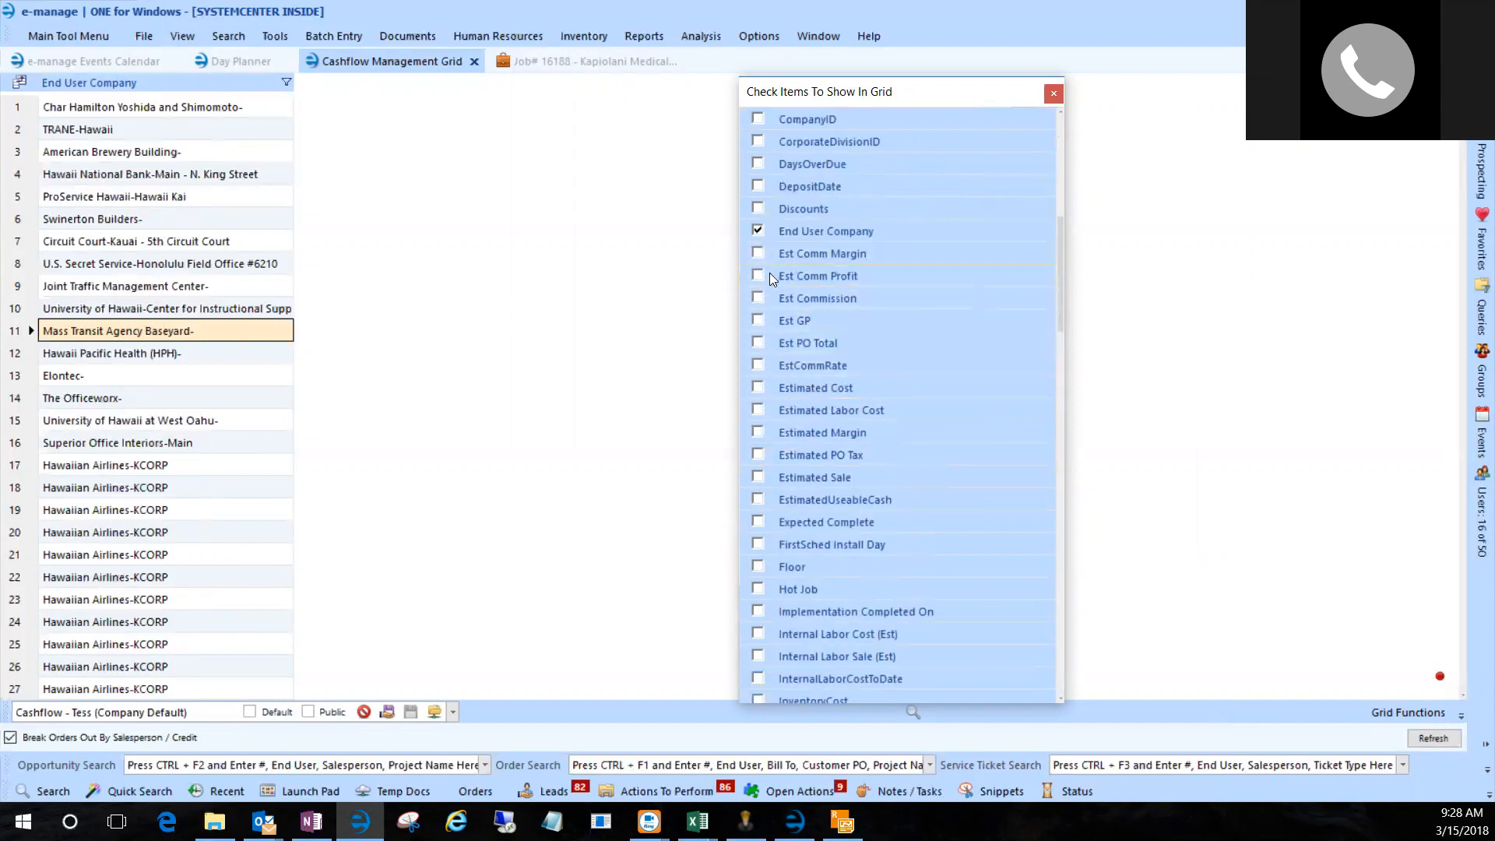
{"action": "left_click", "coordinate": [758, 432]}
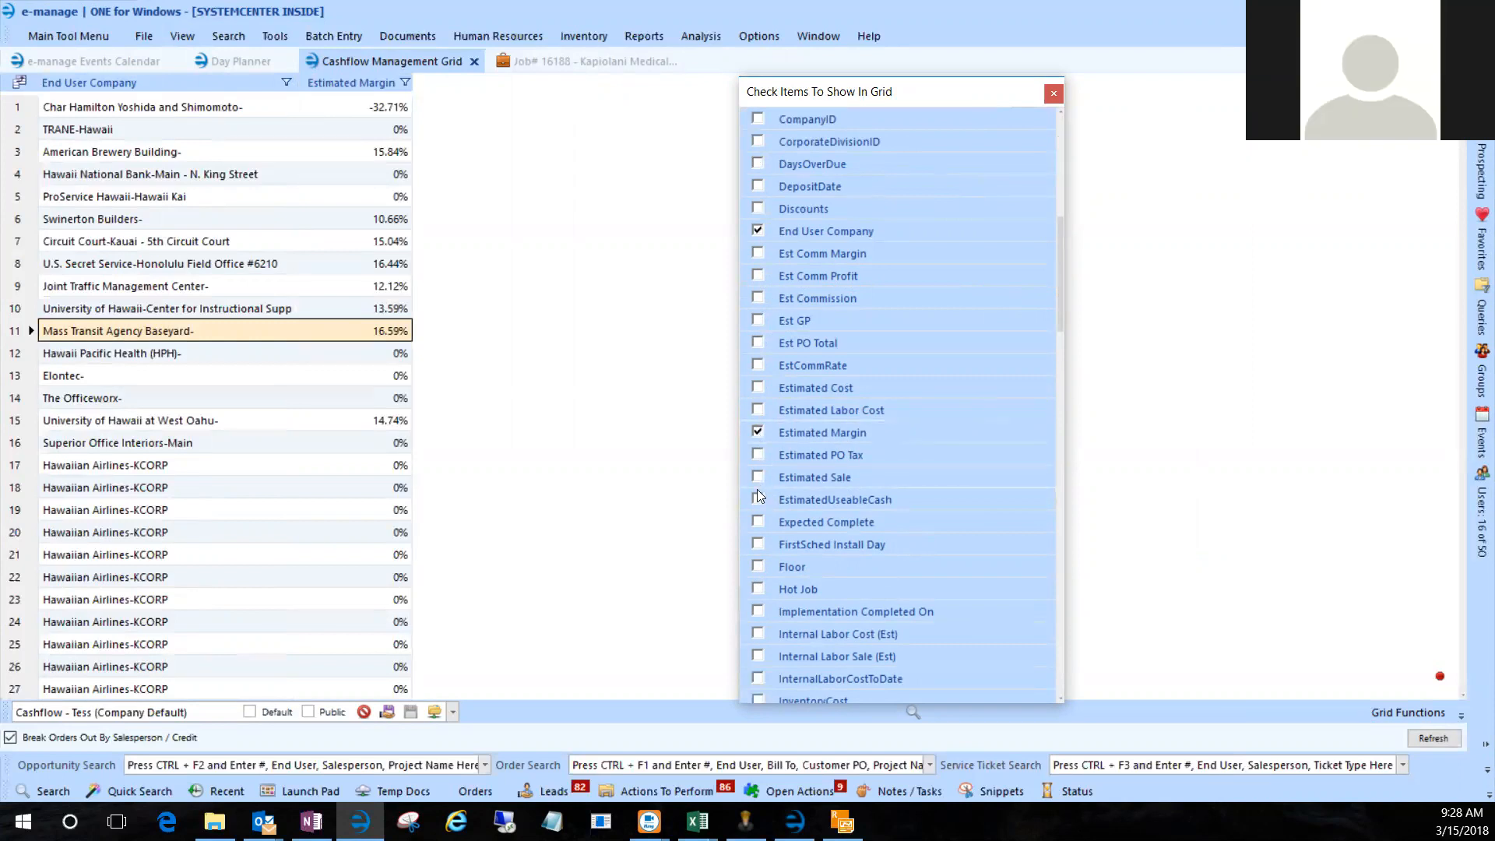
Add the Order Sale Price and Un-Billed Cost columns to the grid.
{"action": "scroll", "coordinate": [757, 489], "scroll_direction": "down", "scroll_amount": 7}
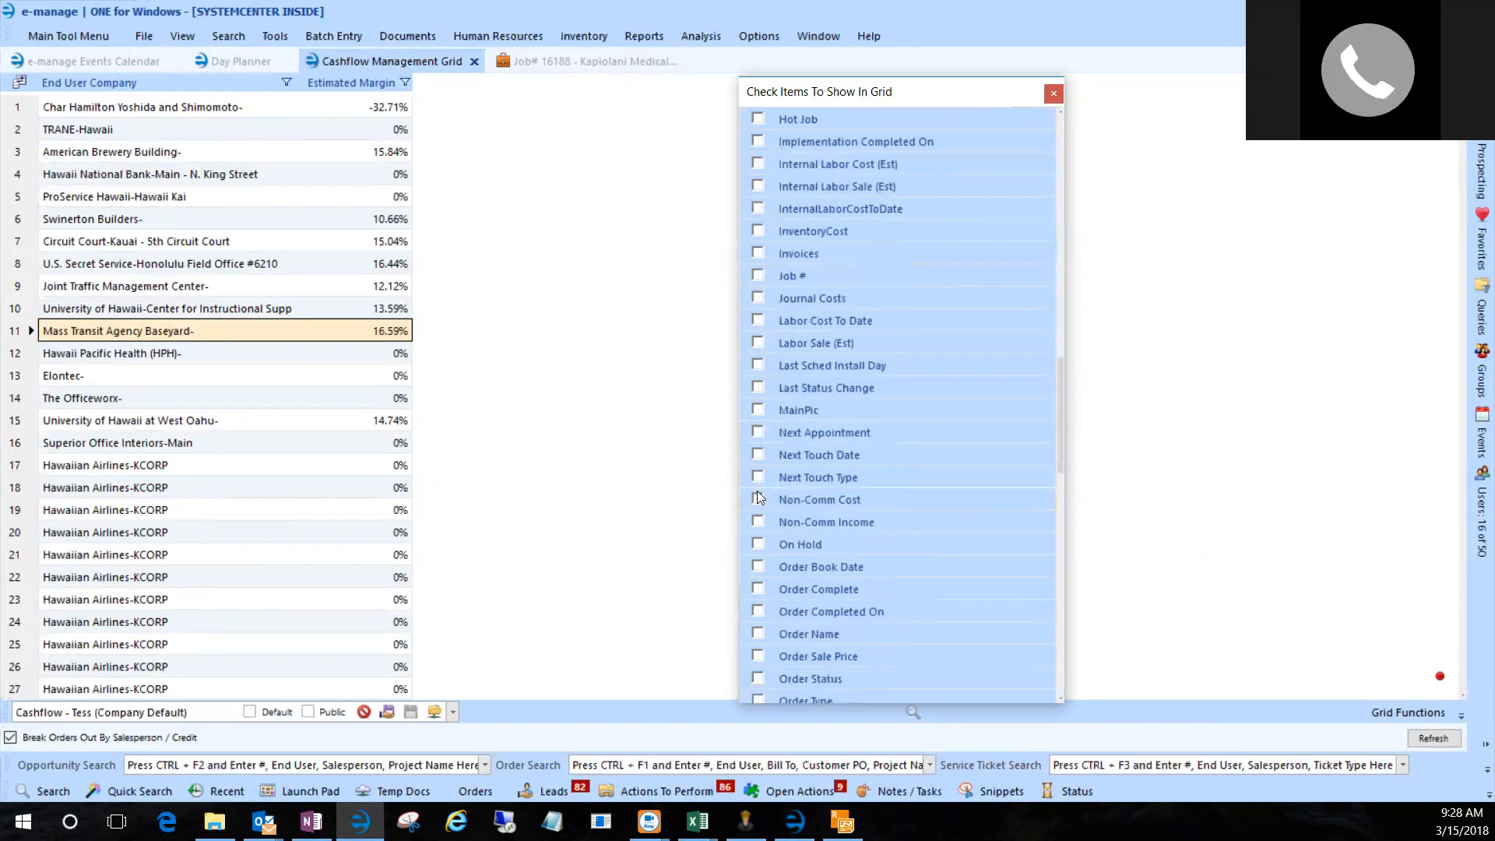
{"action": "scroll", "coordinate": [757, 536], "scroll_direction": "down", "scroll_amount": 1}
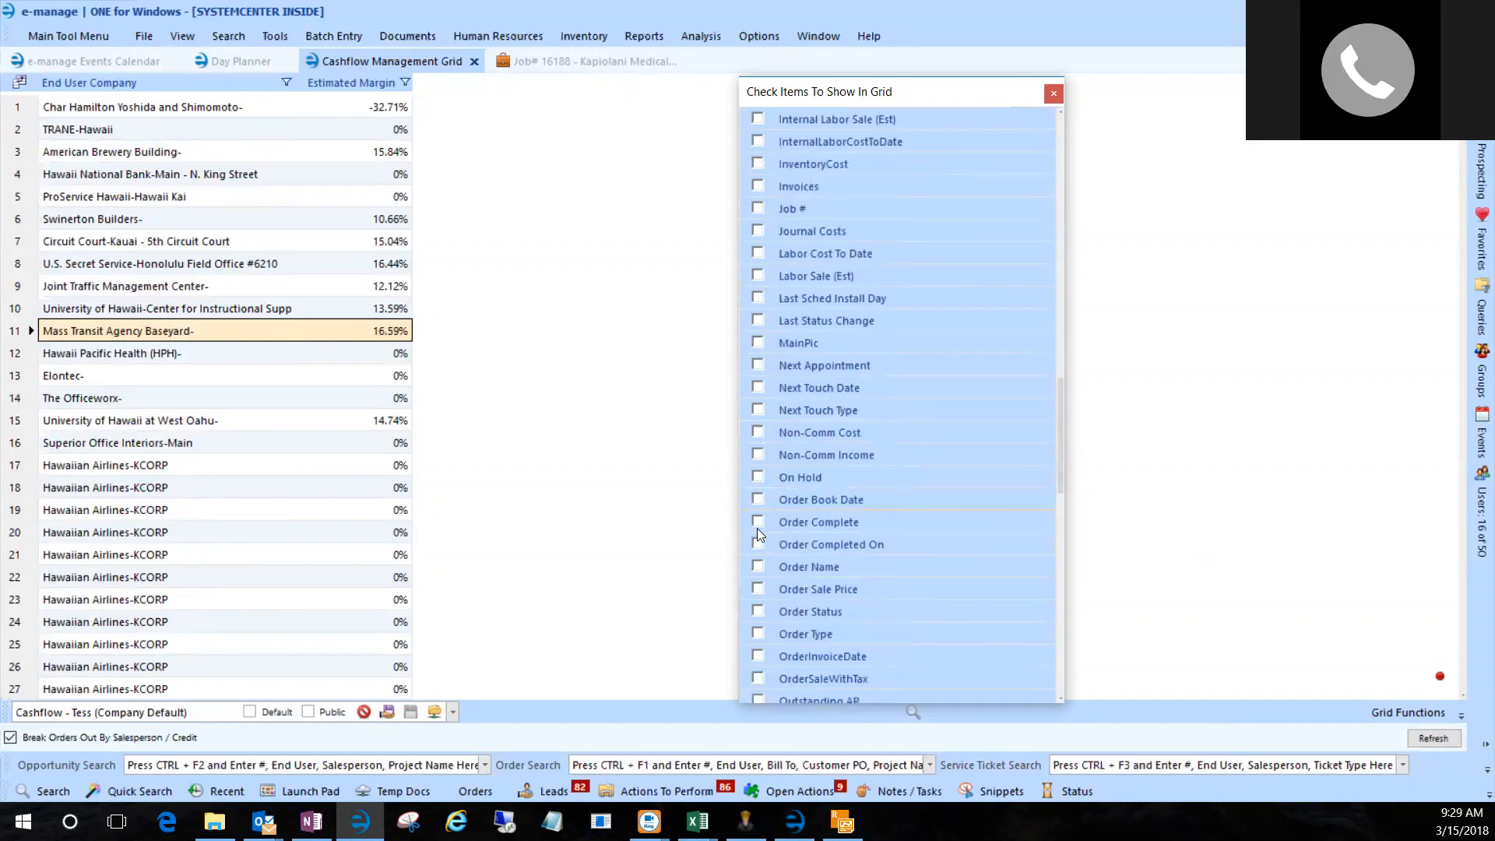
{"action": "scroll", "coordinate": [757, 528], "scroll_direction": "down", "scroll_amount": 2}
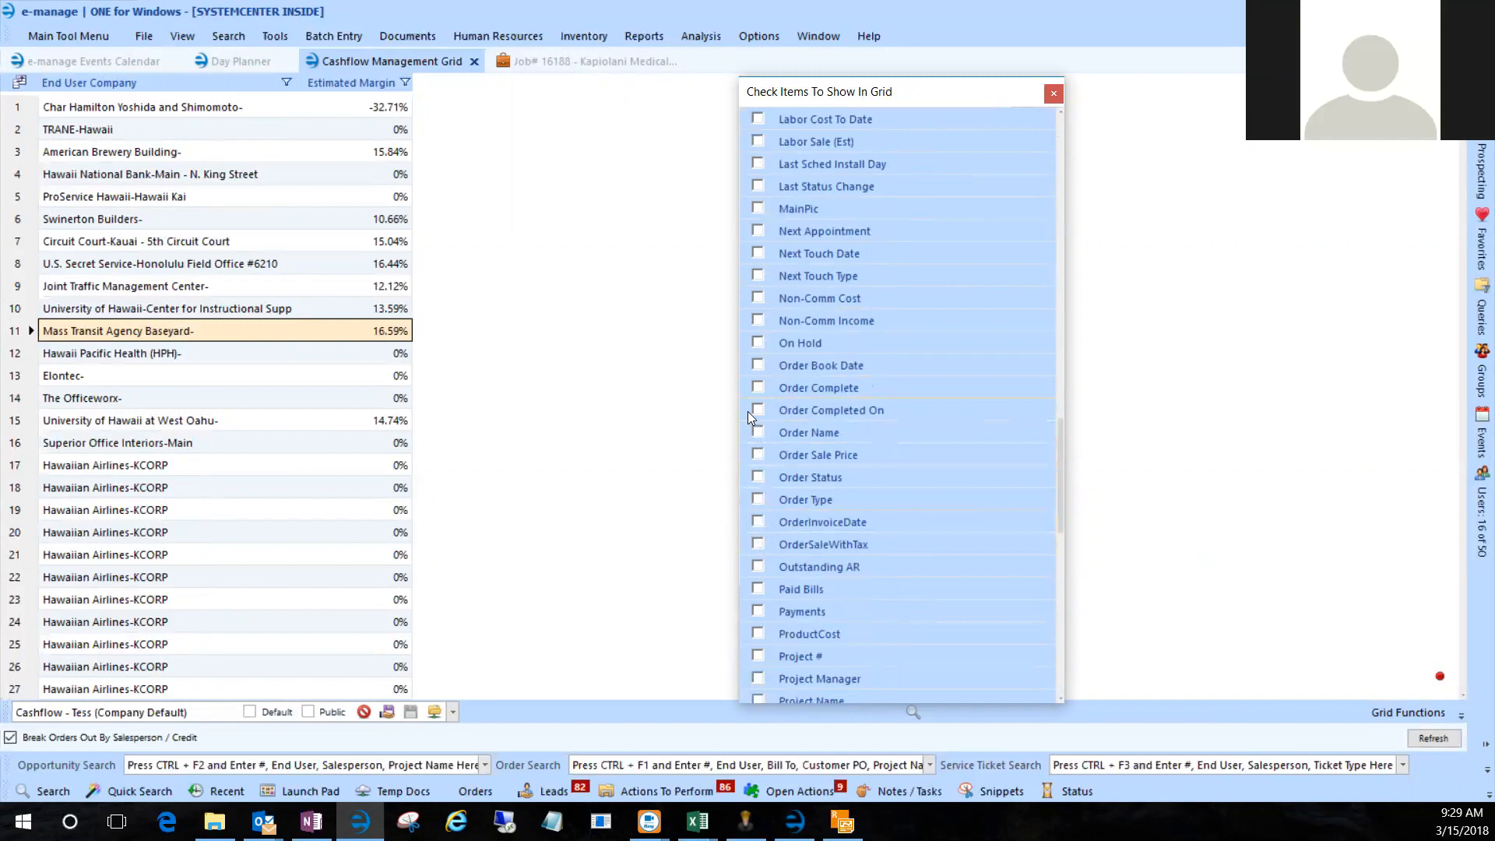
{"action": "left_click", "coordinate": [757, 454]}
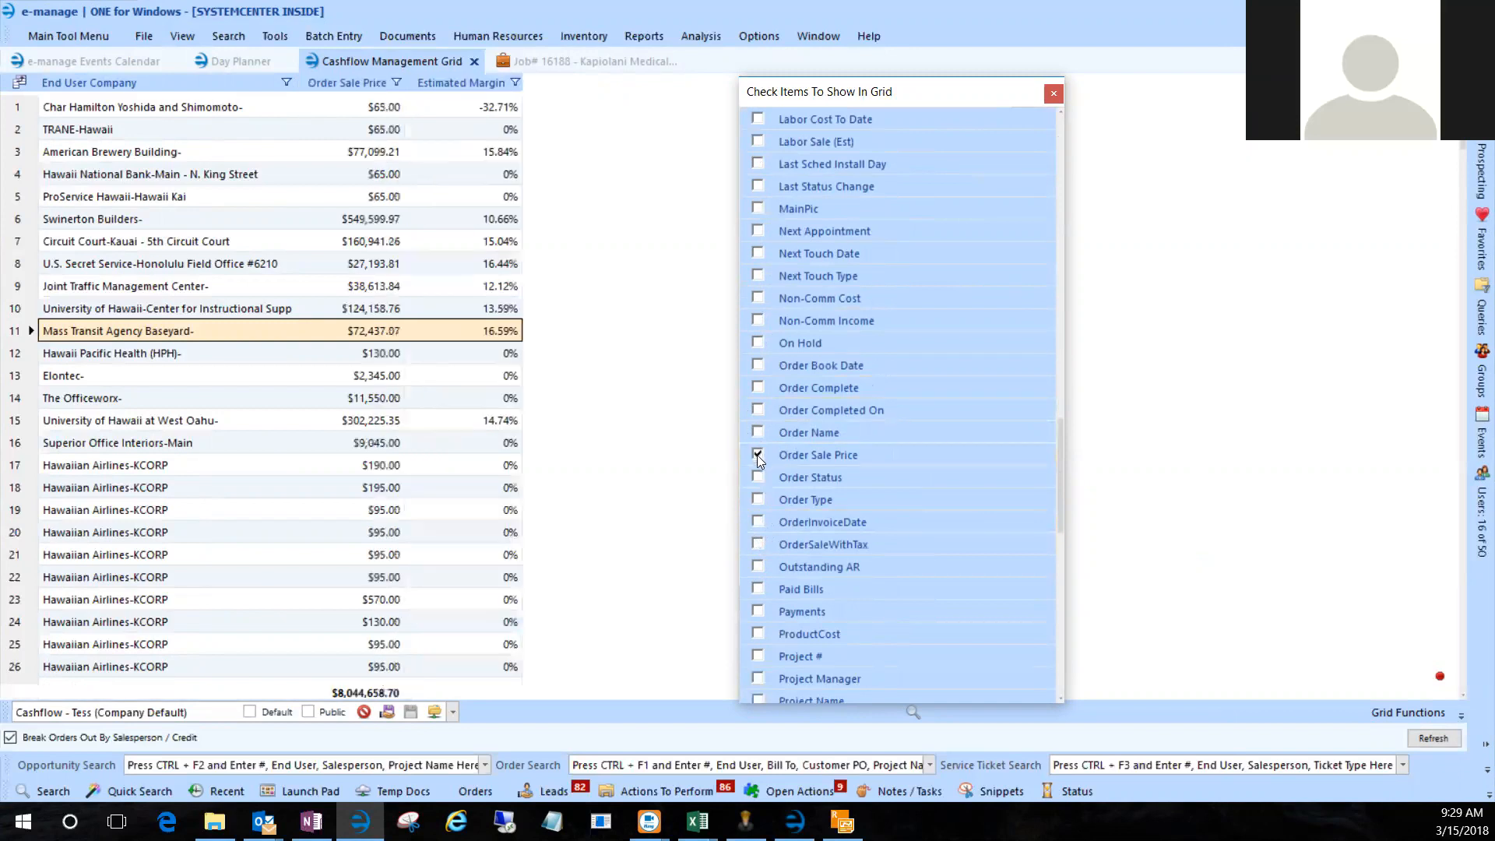
{"action": "scroll", "coordinate": [764, 506], "scroll_direction": "down", "scroll_amount": 2}
{"action": "scroll", "coordinate": [765, 506], "scroll_direction": "down", "scroll_amount": 6}
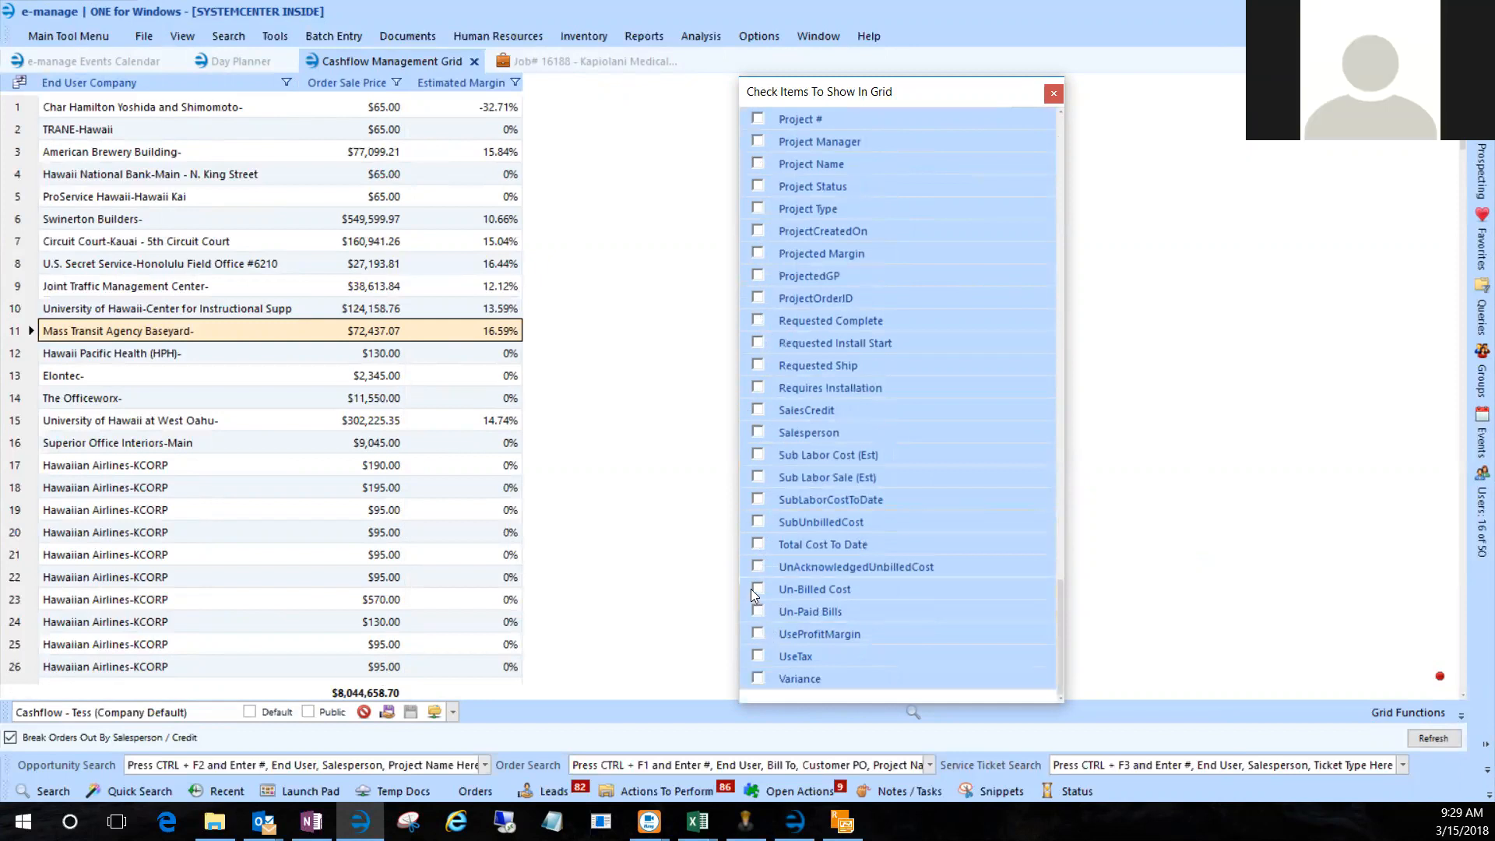
{"action": "left_click", "coordinate": [757, 591]}
Add the Backlog column to the cashflow grid.
{"action": "scroll", "coordinate": [813, 520], "scroll_direction": "up", "scroll_amount": 10}
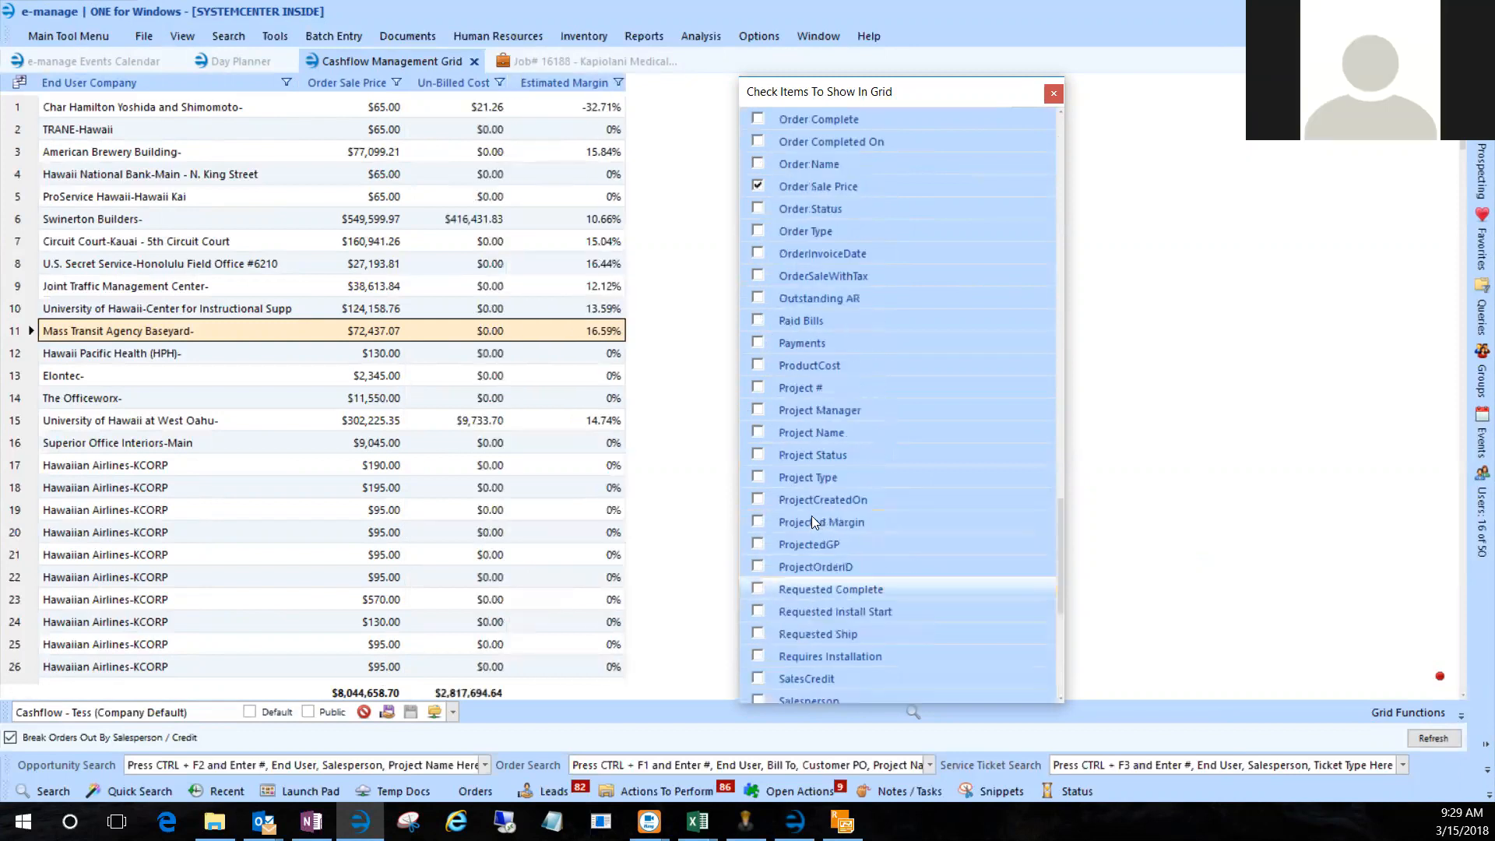
{"action": "scroll", "coordinate": [813, 514], "scroll_direction": "up", "scroll_amount": 10}
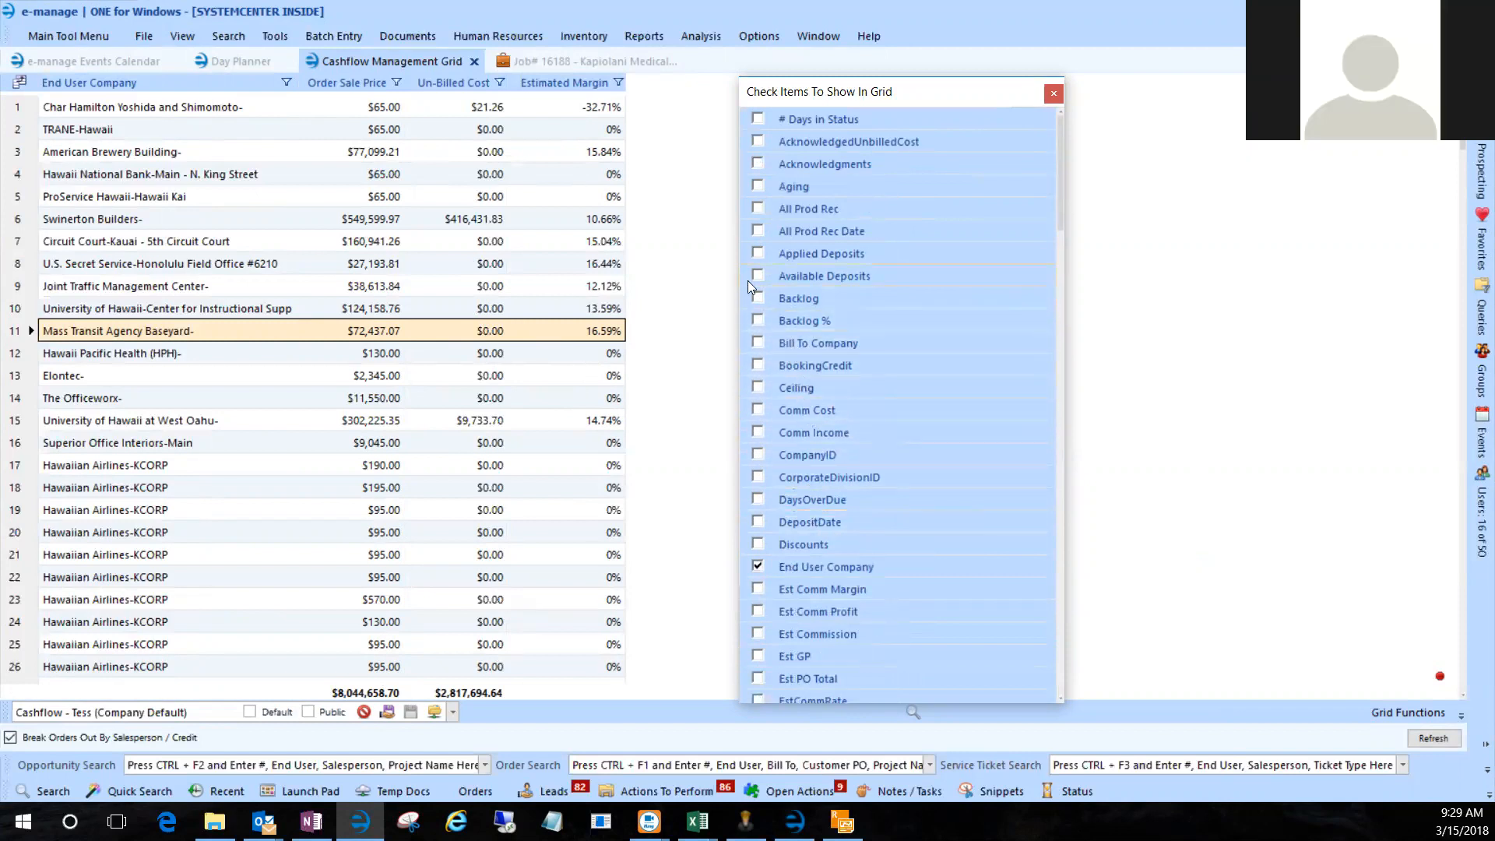
{"action": "left_click", "coordinate": [759, 296]}
Replace the Estimated Margin column in the grid with the Est GP column.
{"action": "scroll", "coordinate": [872, 403], "scroll_direction": "down", "scroll_amount": 4}
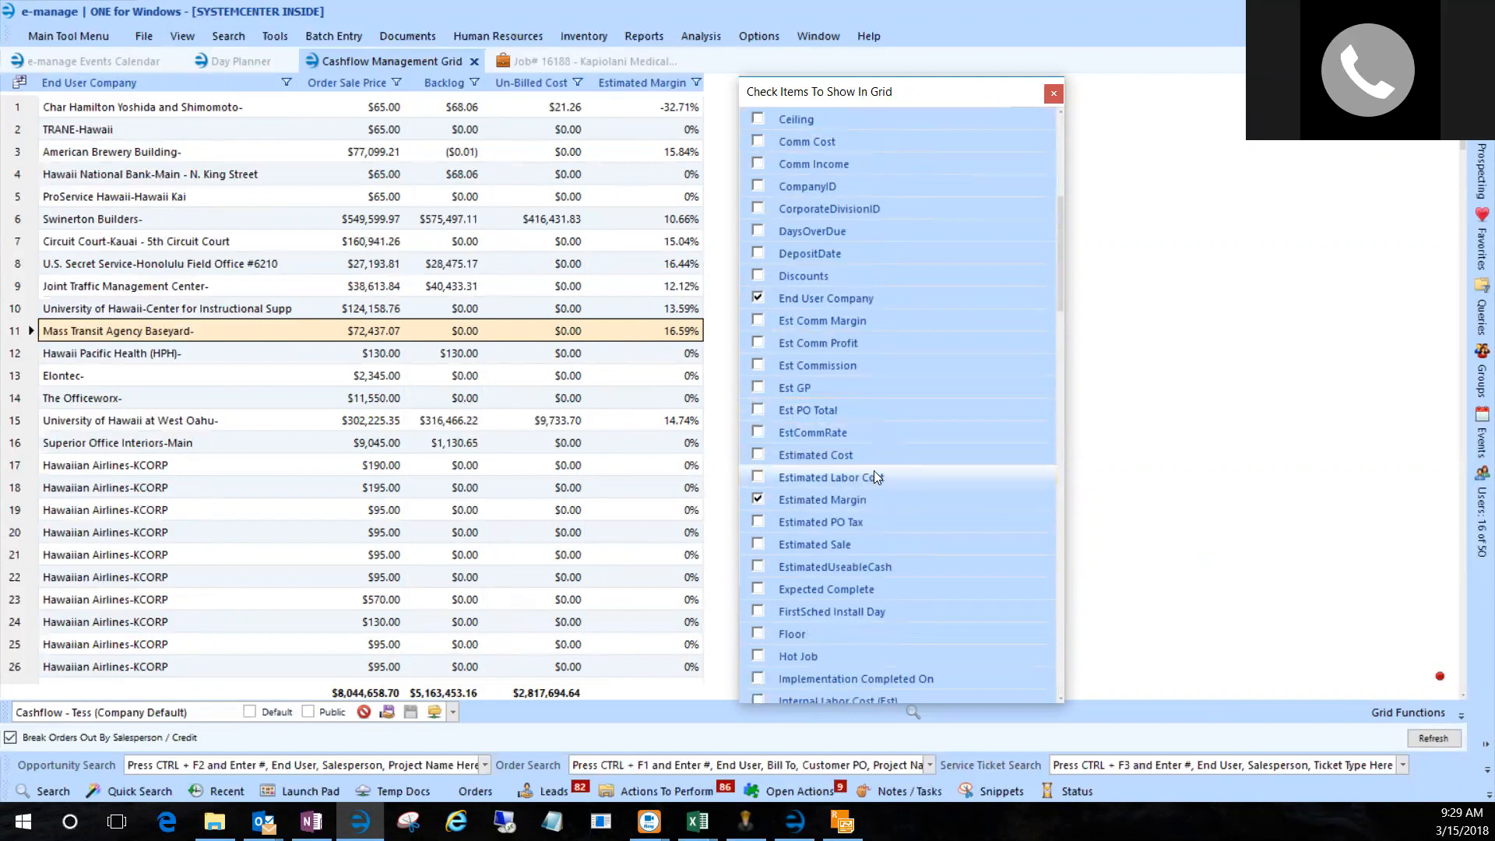
{"action": "left_click", "coordinate": [757, 388]}
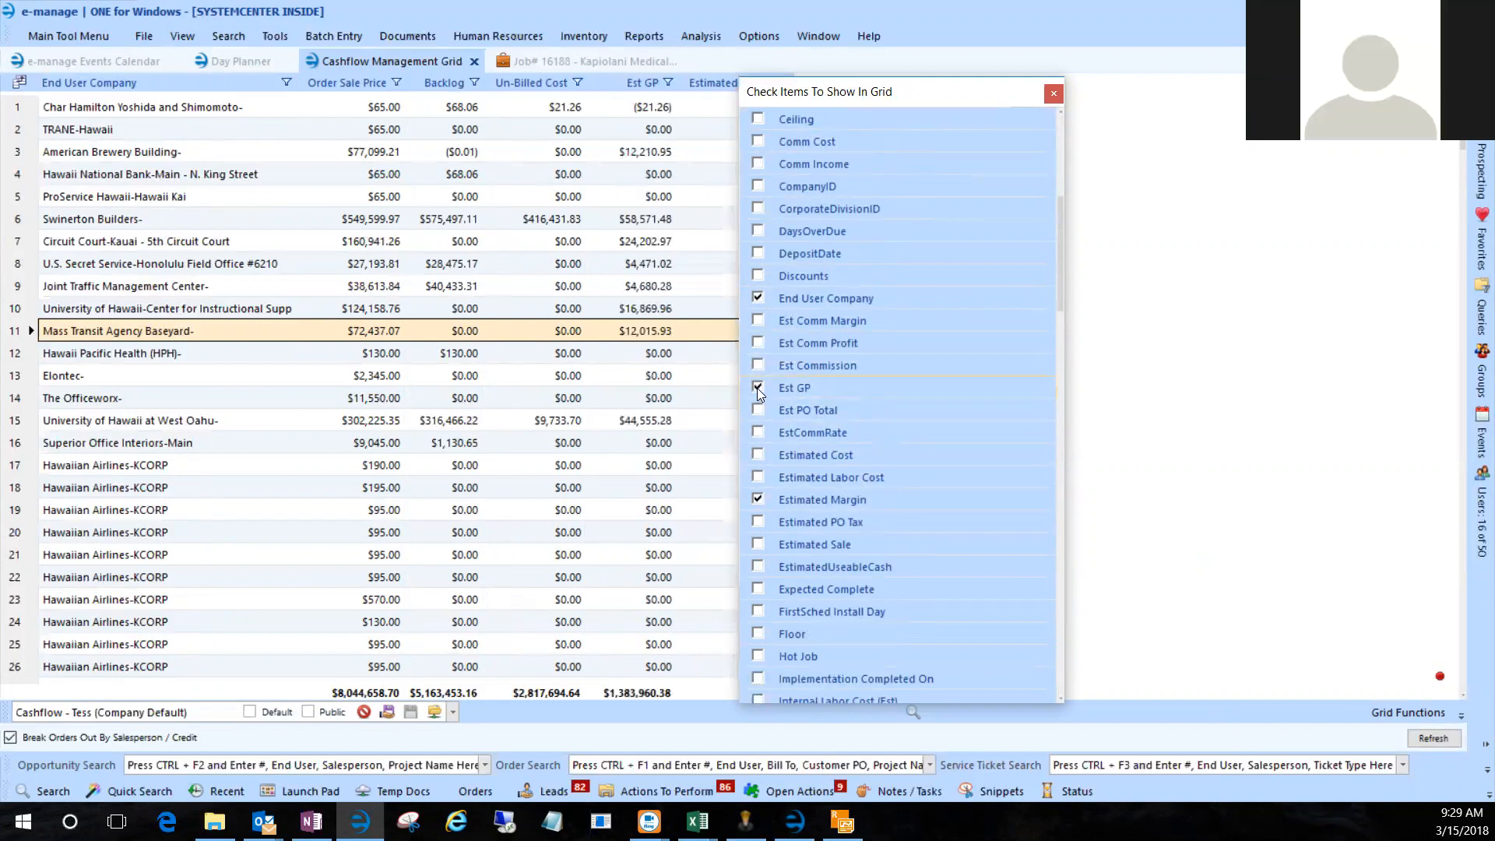
{"action": "left_click", "coordinate": [759, 498]}
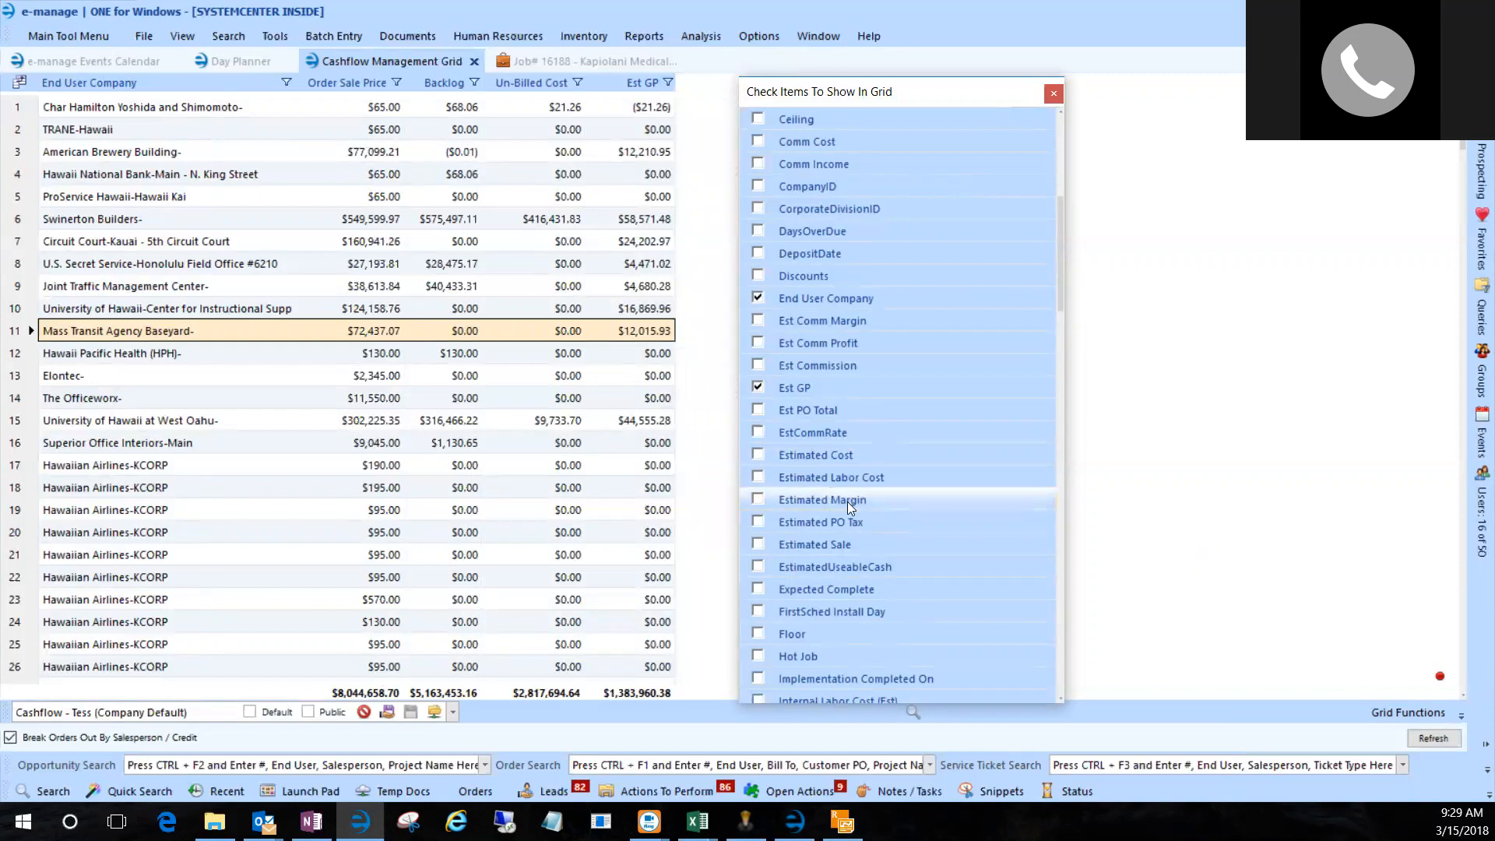
Add the Project # and Project Status columns to the grid.
{"action": "scroll", "coordinate": [847, 507], "scroll_direction": "down", "scroll_amount": 2}
{"action": "scroll", "coordinate": [847, 505], "scroll_direction": "down", "scroll_amount": 2}
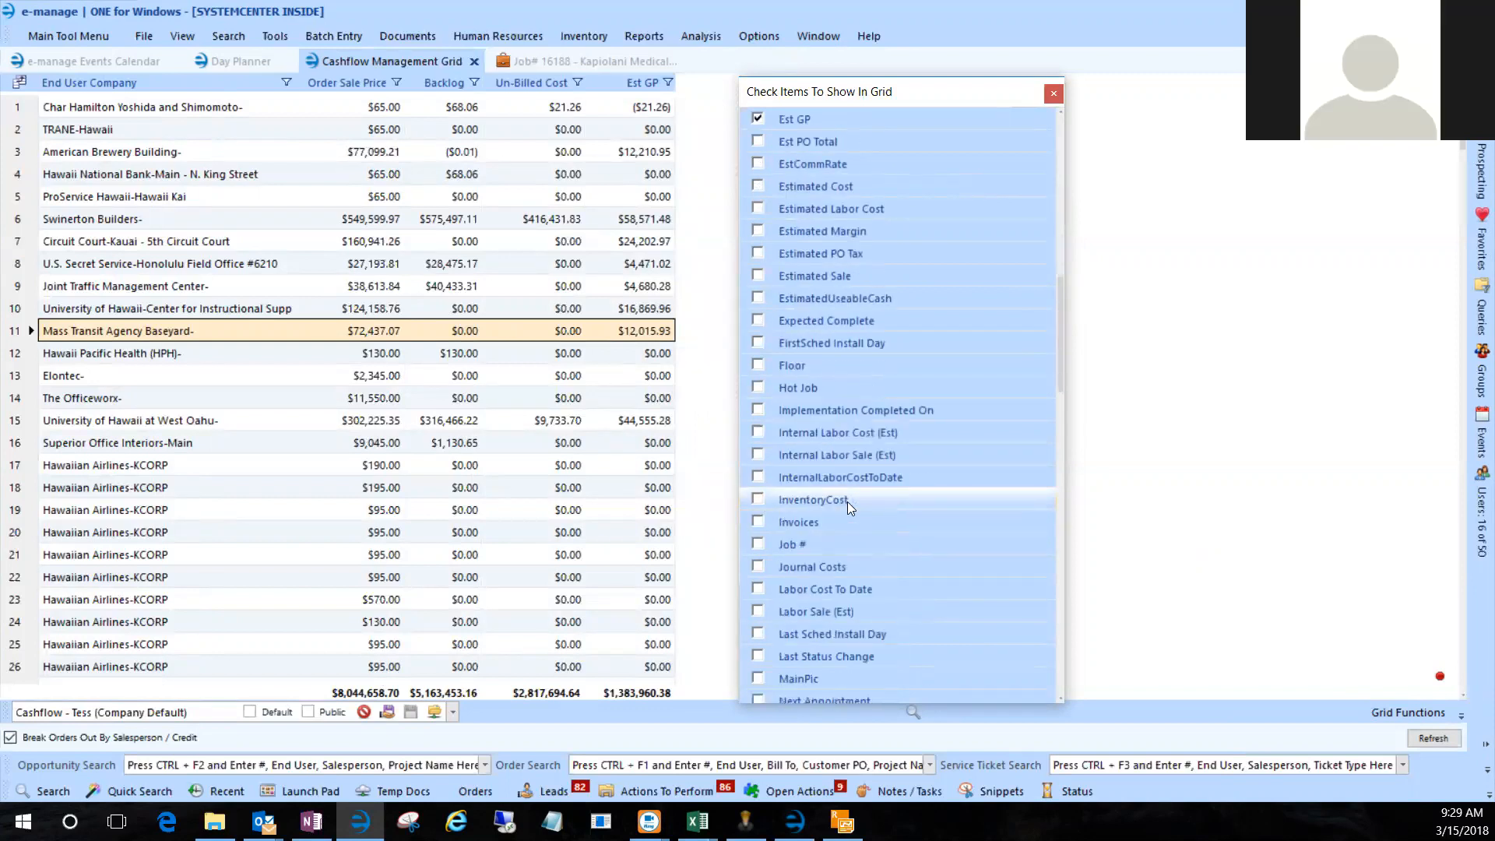
{"action": "scroll", "coordinate": [841, 539], "scroll_direction": "down", "scroll_amount": 5}
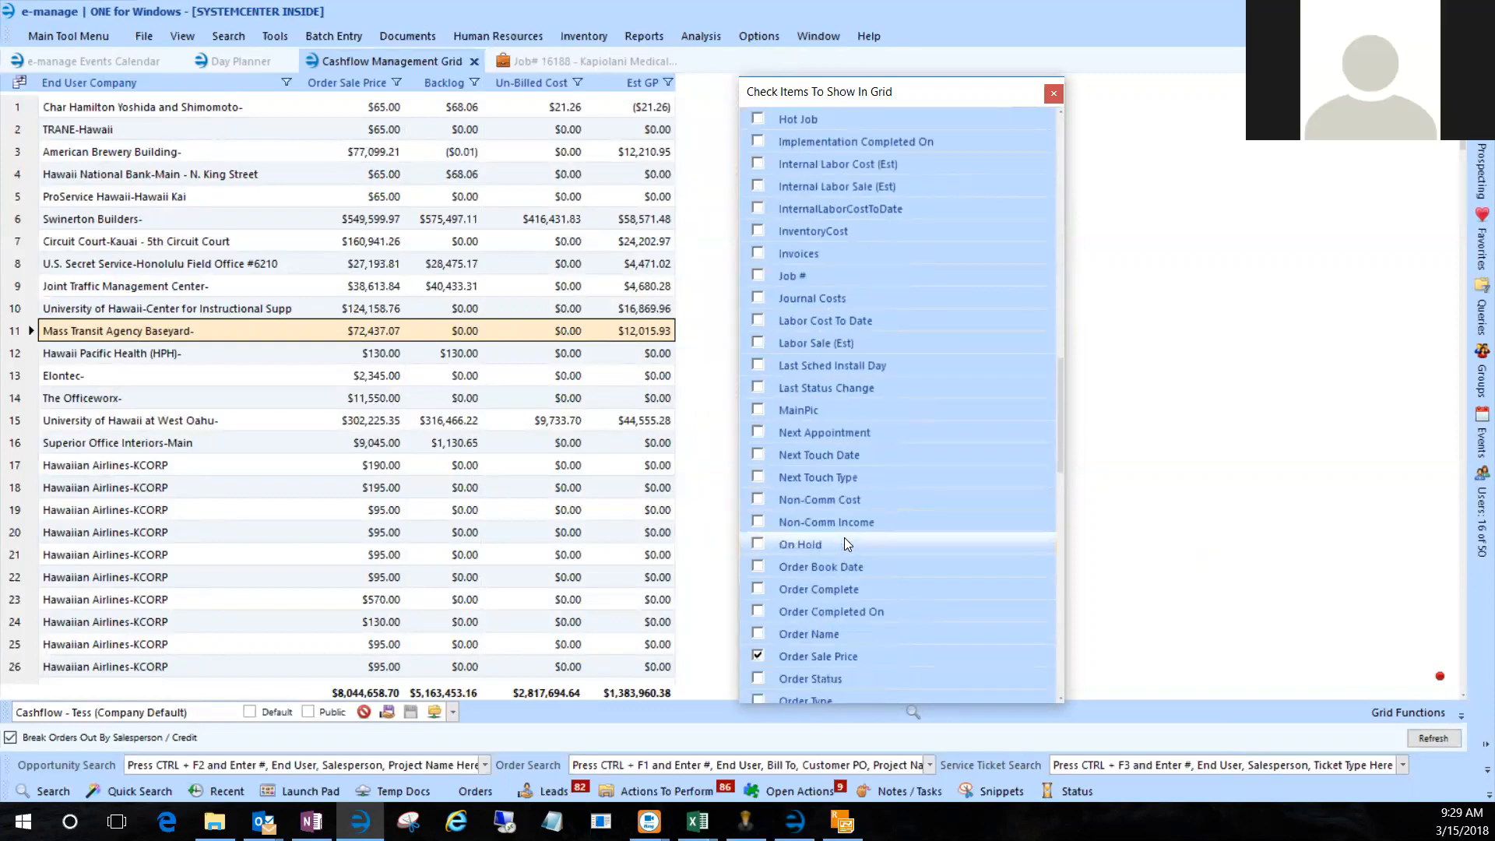
{"action": "scroll", "coordinate": [846, 539], "scroll_direction": "down", "scroll_amount": 2}
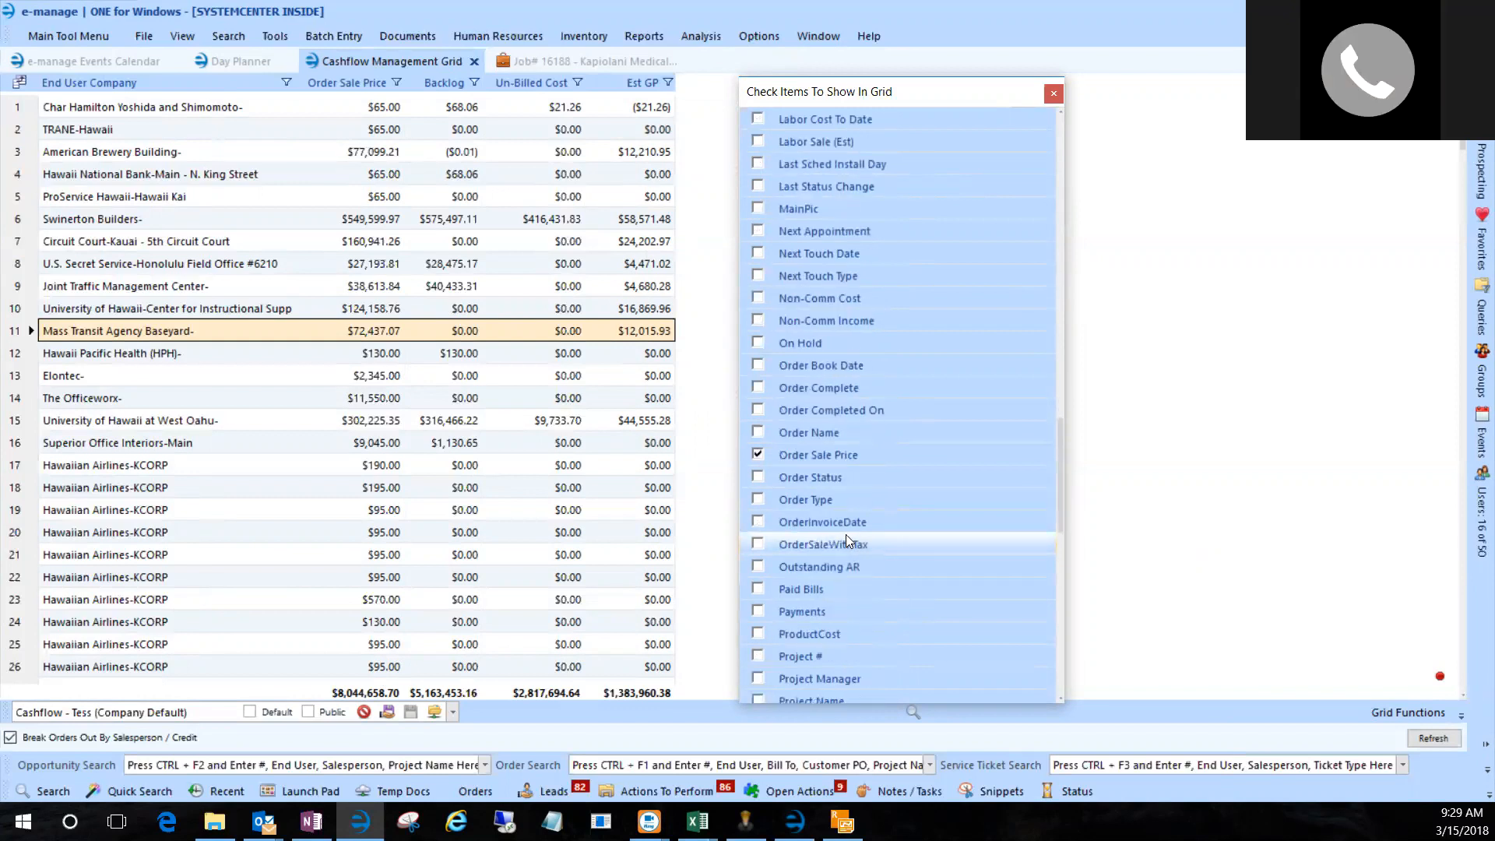
{"action": "scroll", "coordinate": [846, 534], "scroll_direction": "down", "scroll_amount": 1}
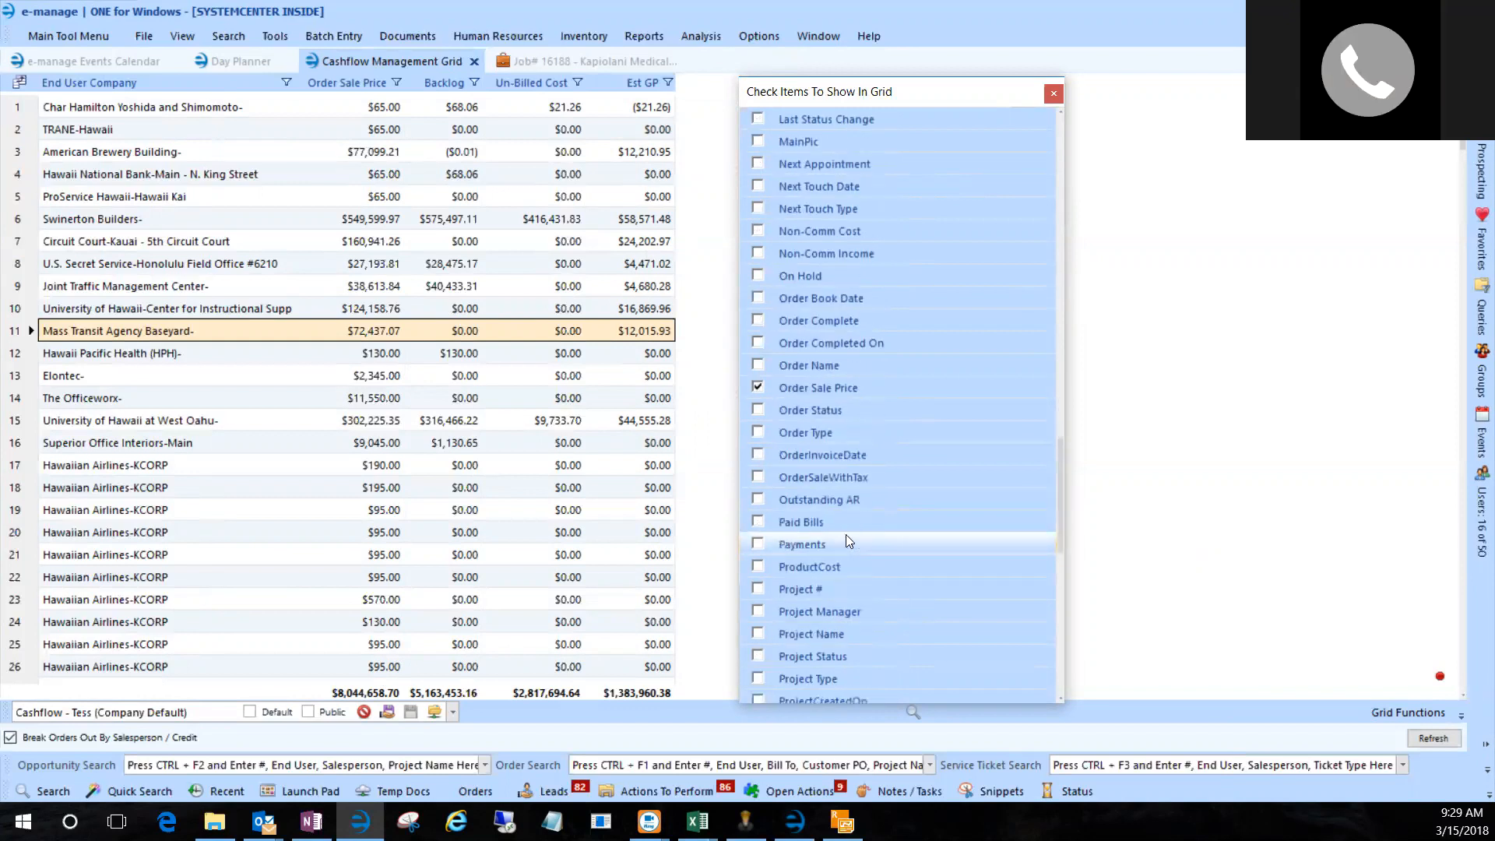
{"action": "left_click", "coordinate": [757, 589]}
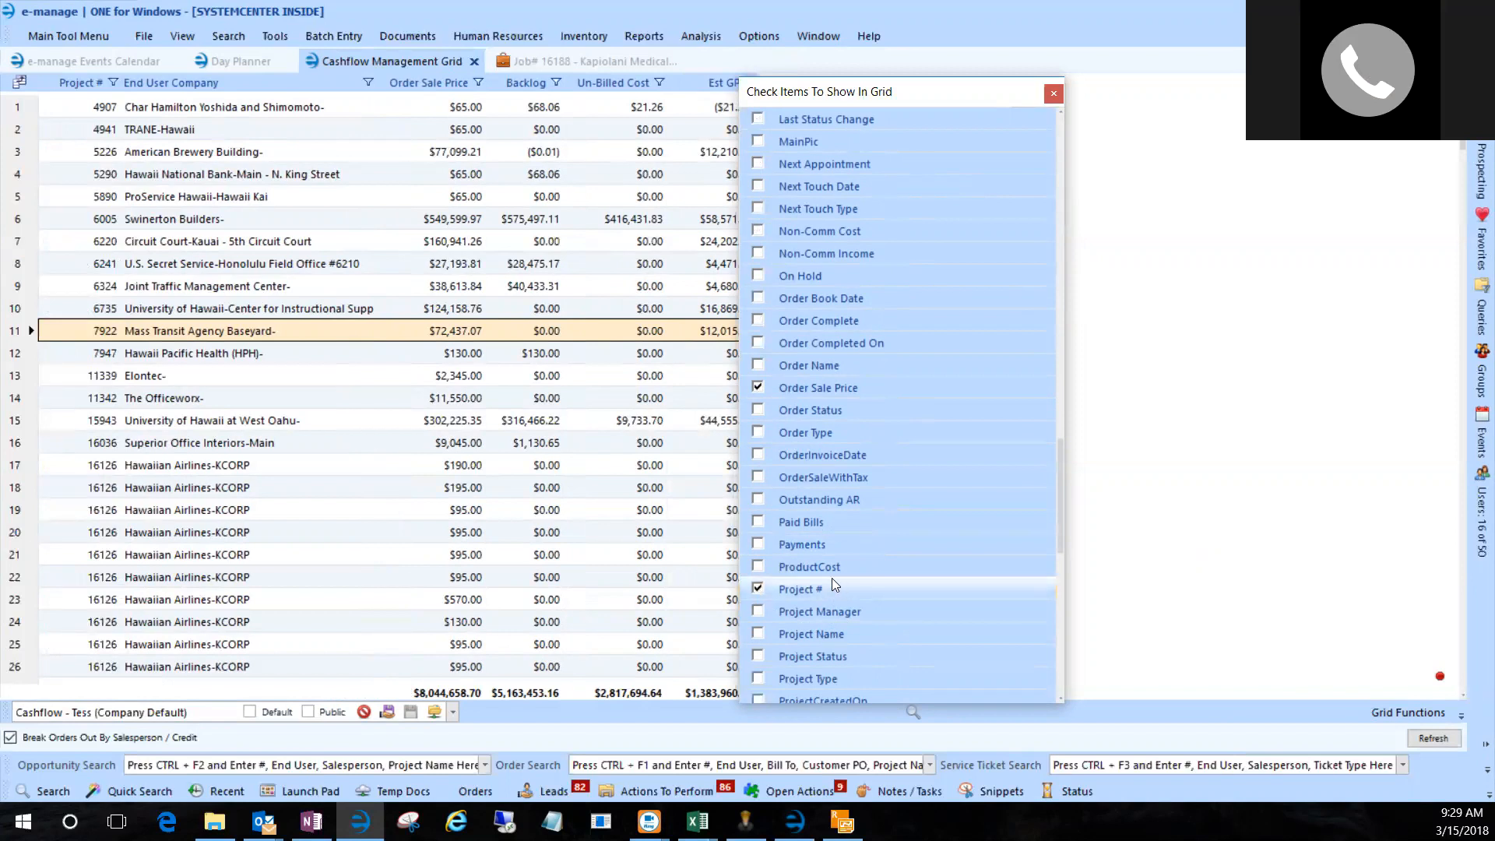
{"action": "left_click", "coordinate": [760, 656]}
Add the Expected Complete column to the grid and close the field chooser.
{"action": "scroll", "coordinate": [874, 363], "scroll_direction": "up", "scroll_amount": 7}
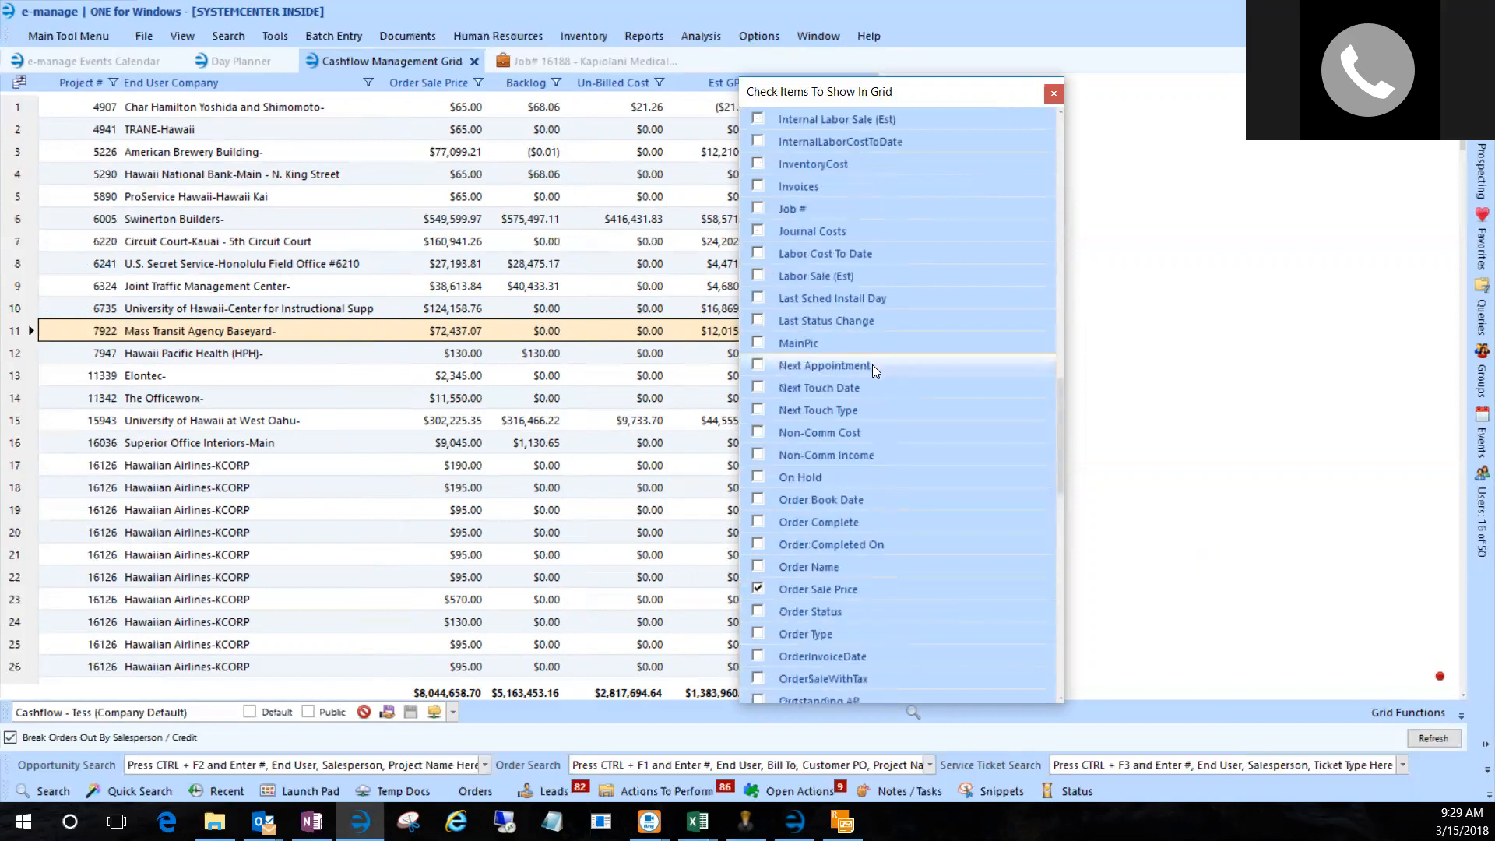
{"action": "scroll", "coordinate": [871, 368], "scroll_direction": "up", "scroll_amount": 2}
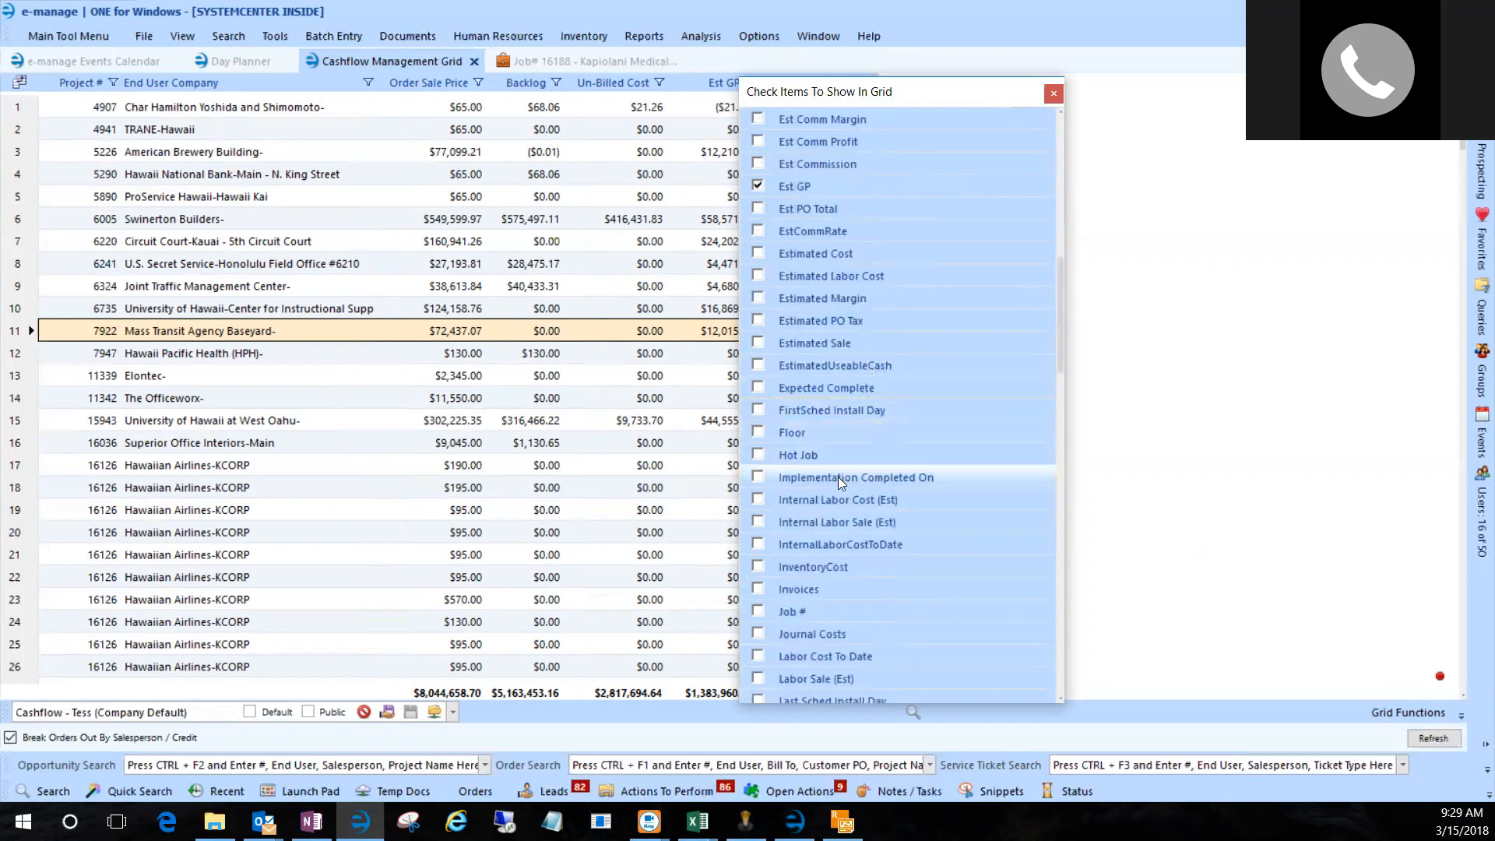
{"action": "left_click", "coordinate": [758, 388]}
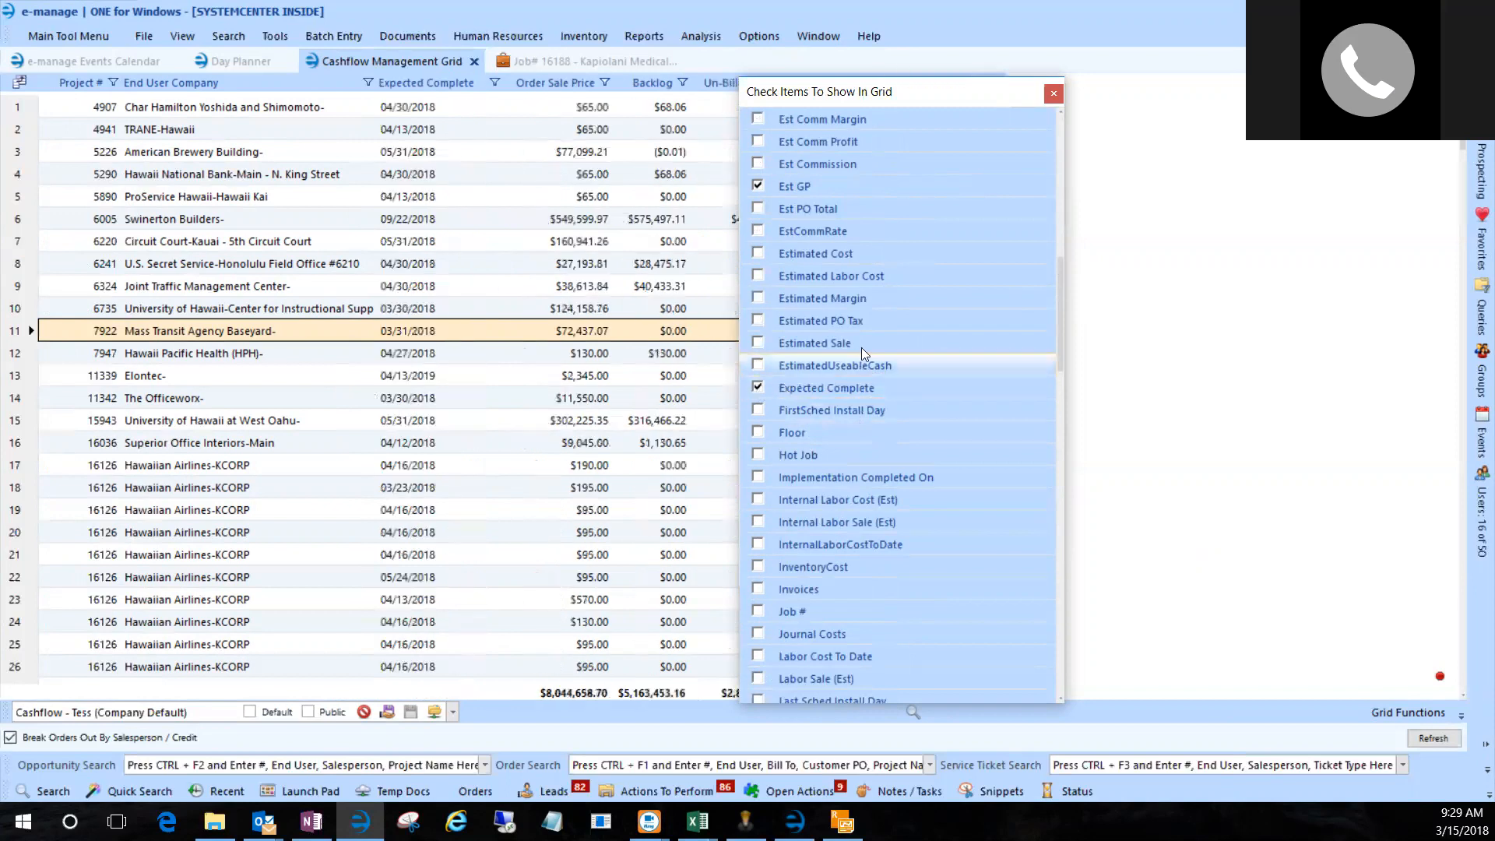
{"action": "left_click", "coordinate": [1054, 93]}
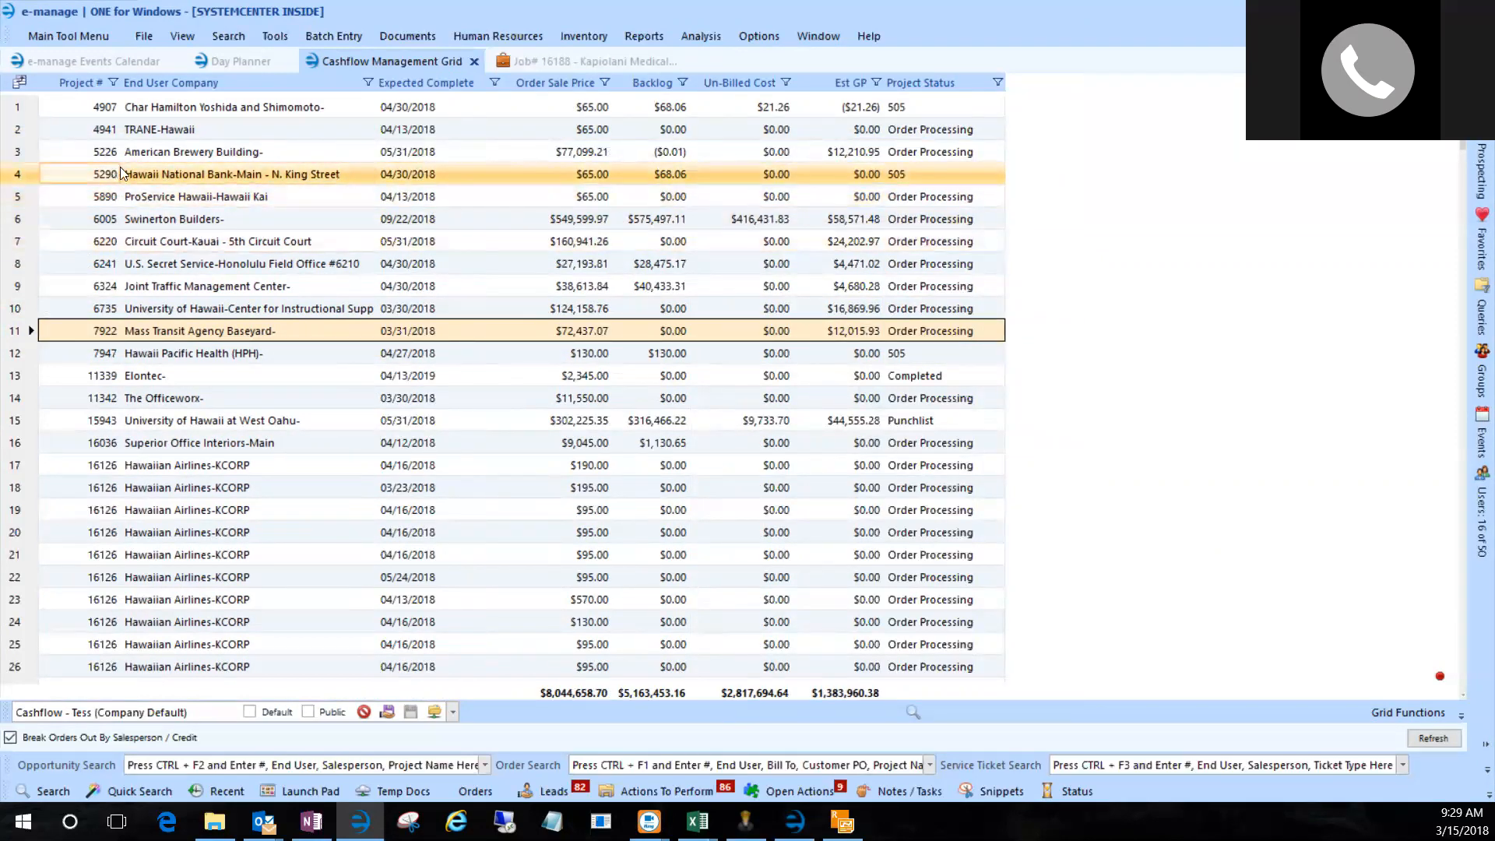
Turn on row grouping by column and group the grid's orders by Expected Complete.
{"action": "right_click", "coordinate": [414, 90]}
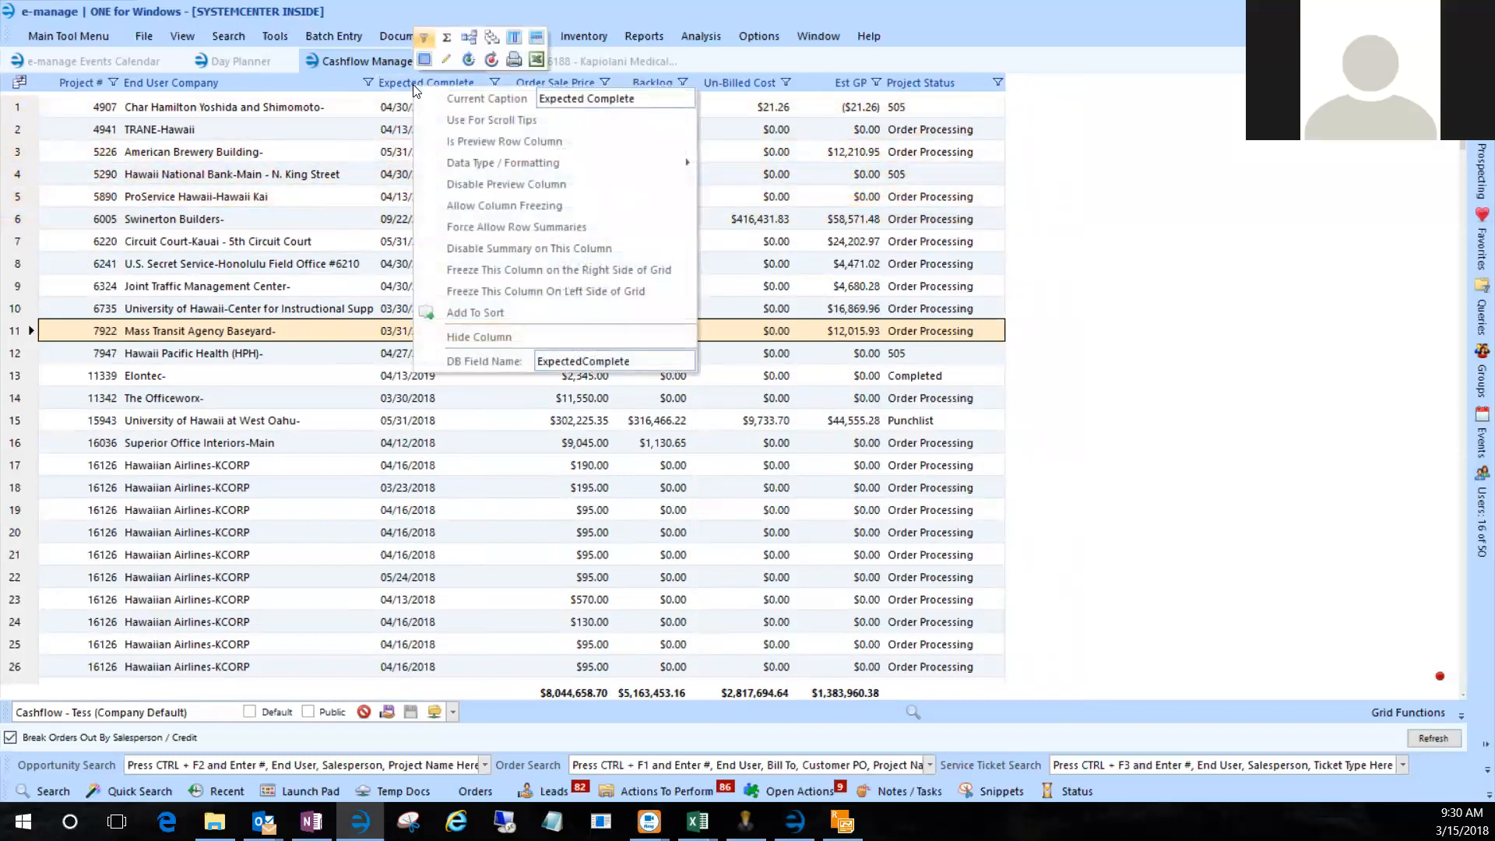
{"action": "left_click", "coordinate": [470, 38]}
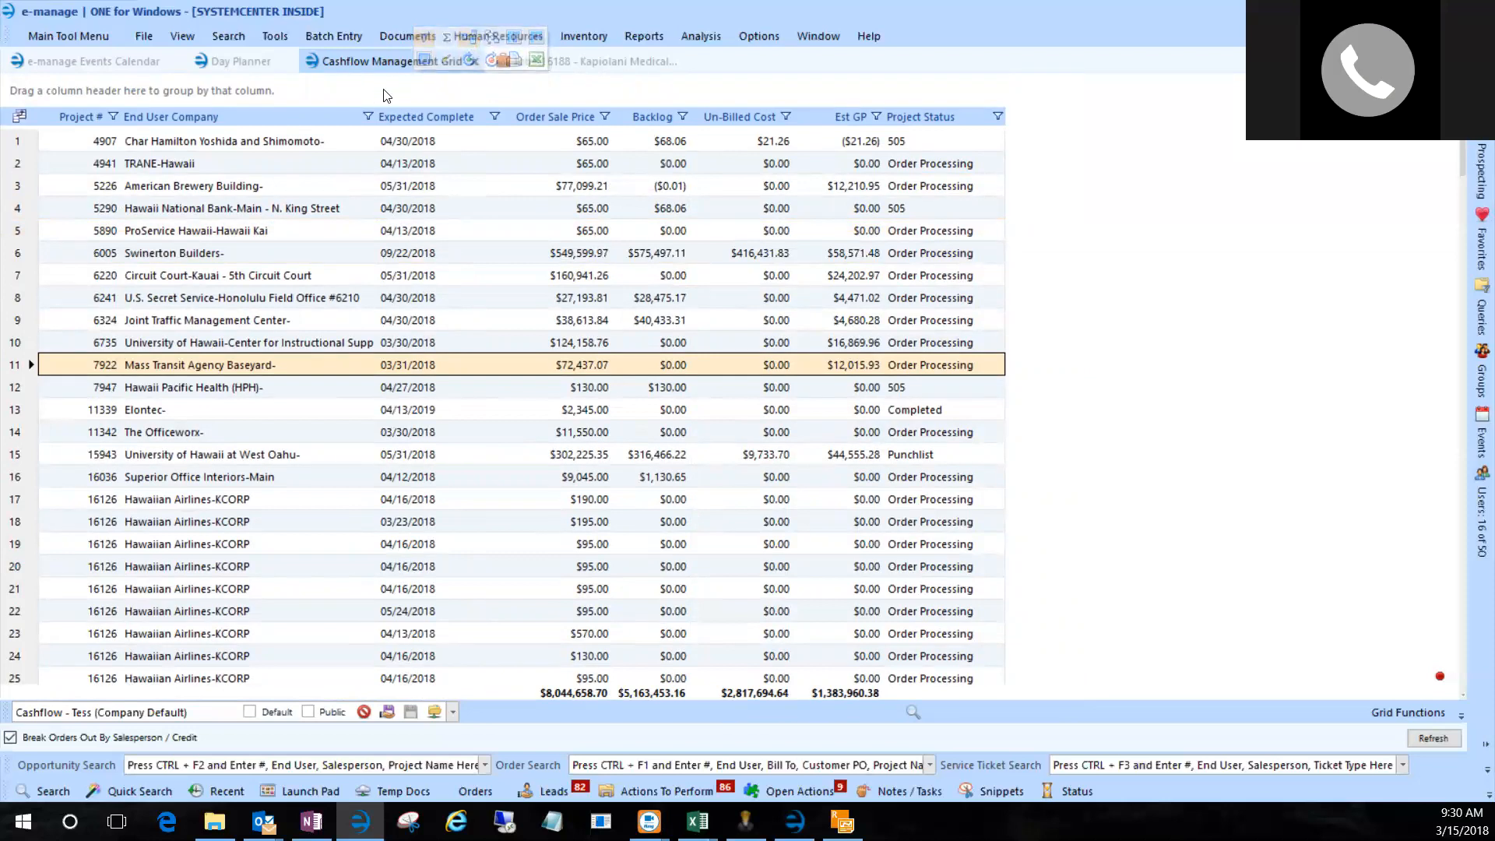
{"action": "left_click_drag", "start_coordinate": [415, 123], "coordinate": [341, 92]}
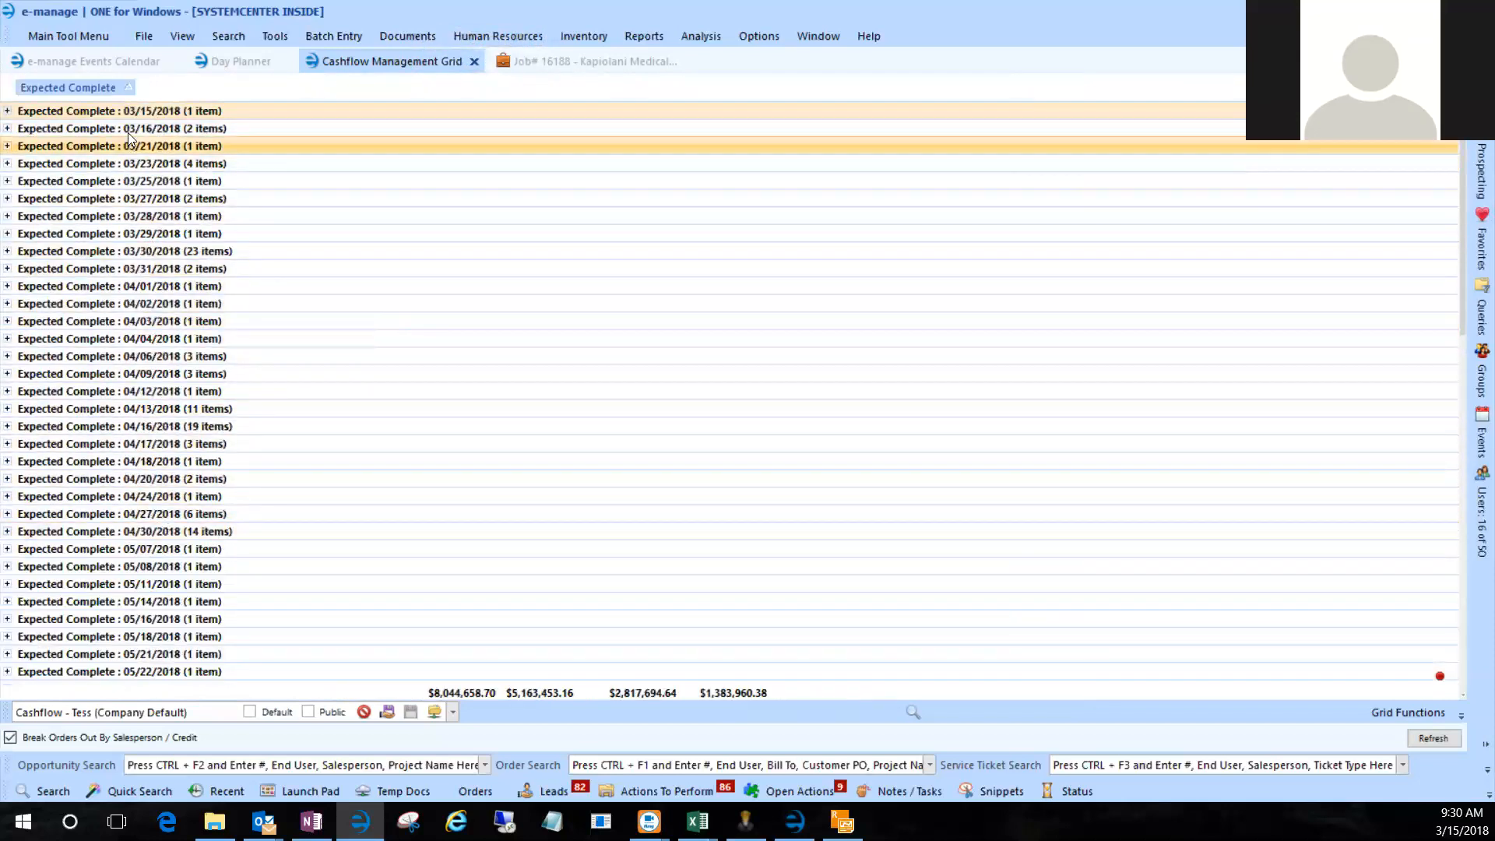
Set the Group By Type of the Expected Complete grouping to Month.
{"action": "right_click", "coordinate": [80, 87]}
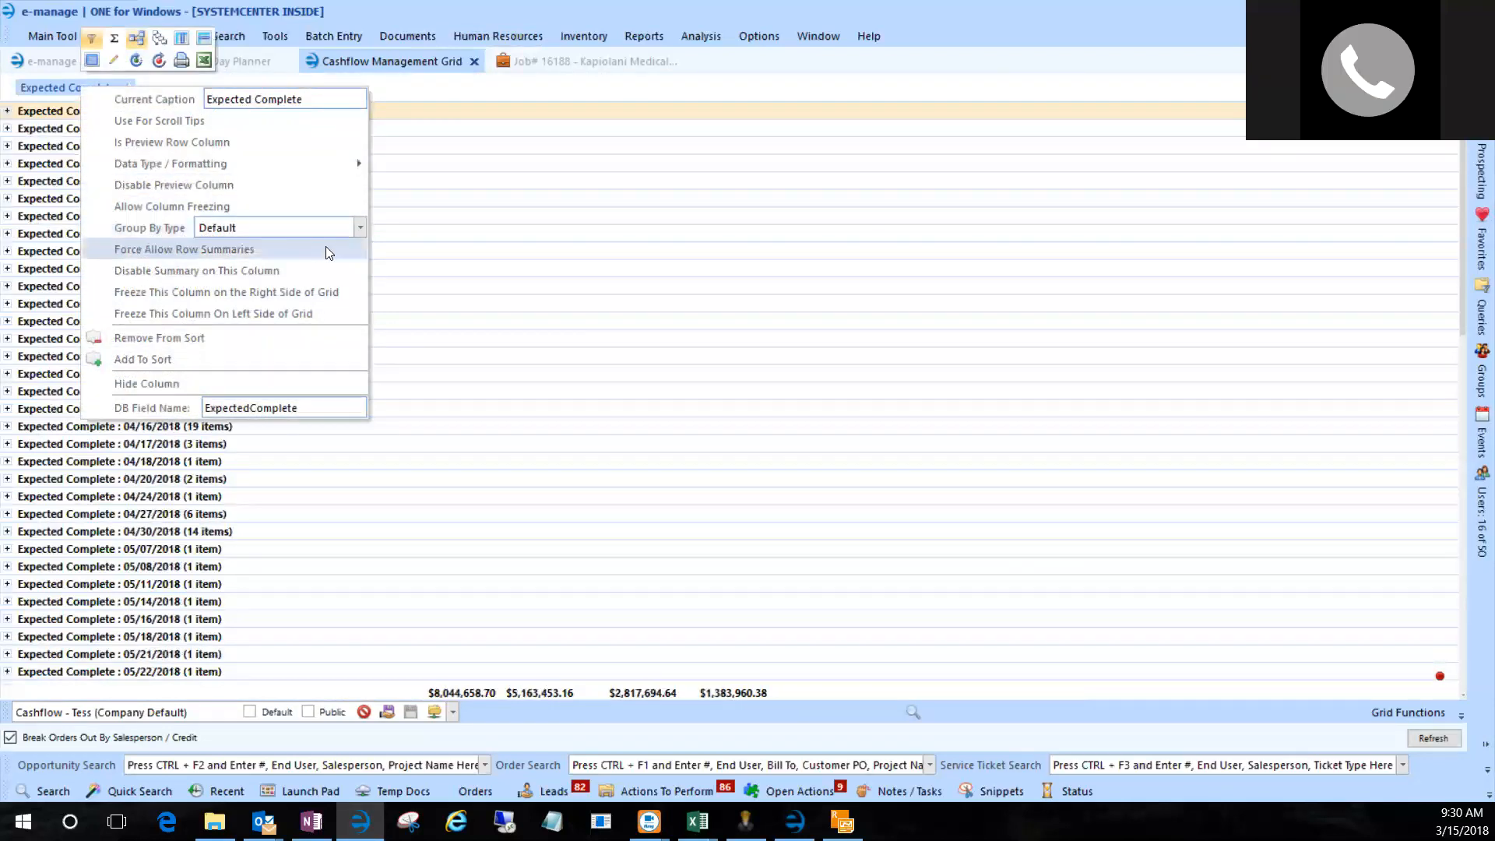
{"action": "left_click", "coordinate": [359, 228]}
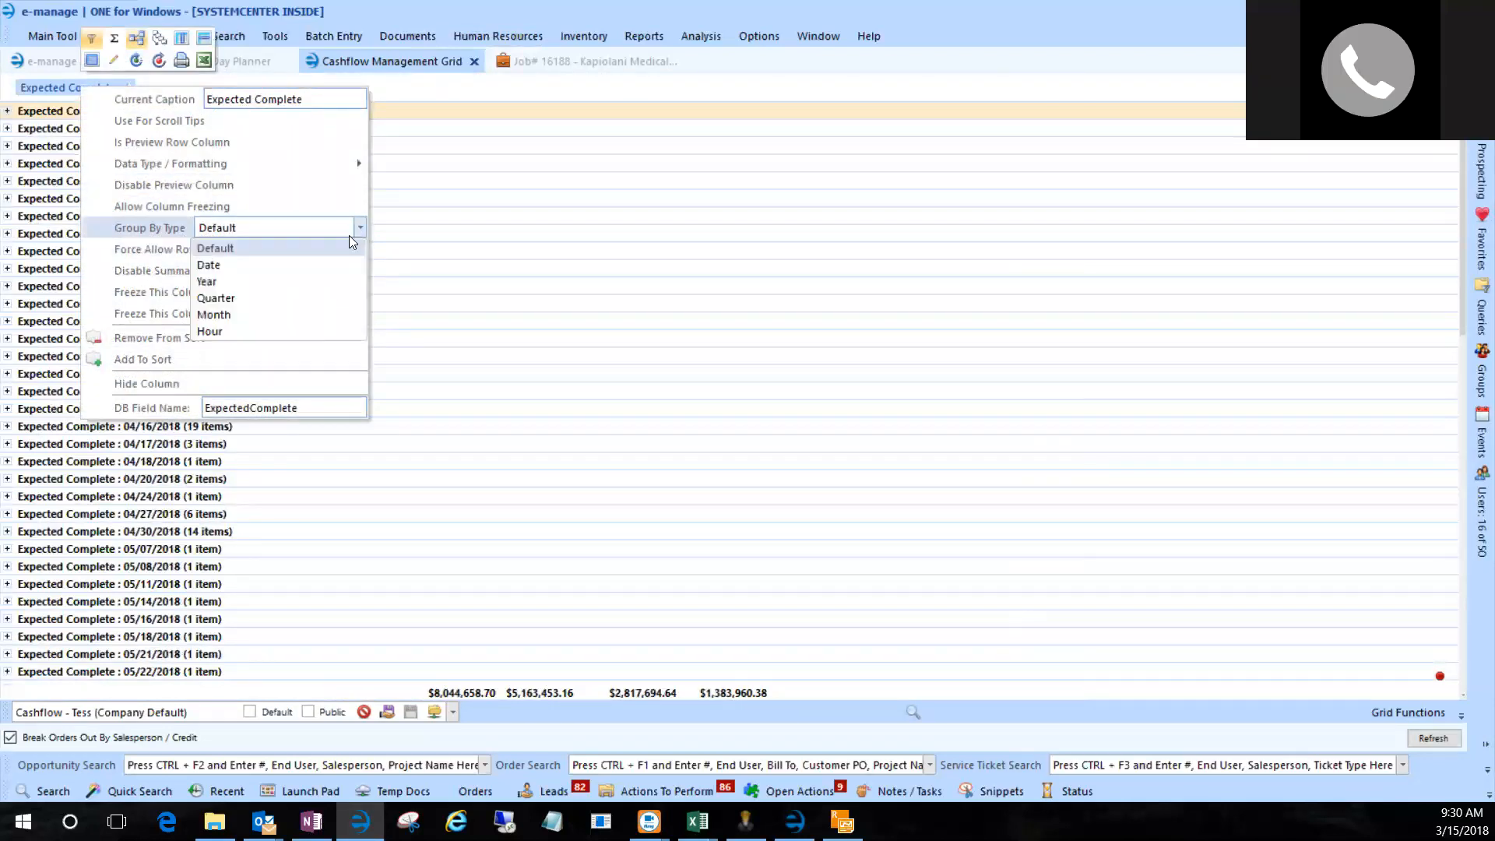
{"action": "left_click", "coordinate": [230, 315]}
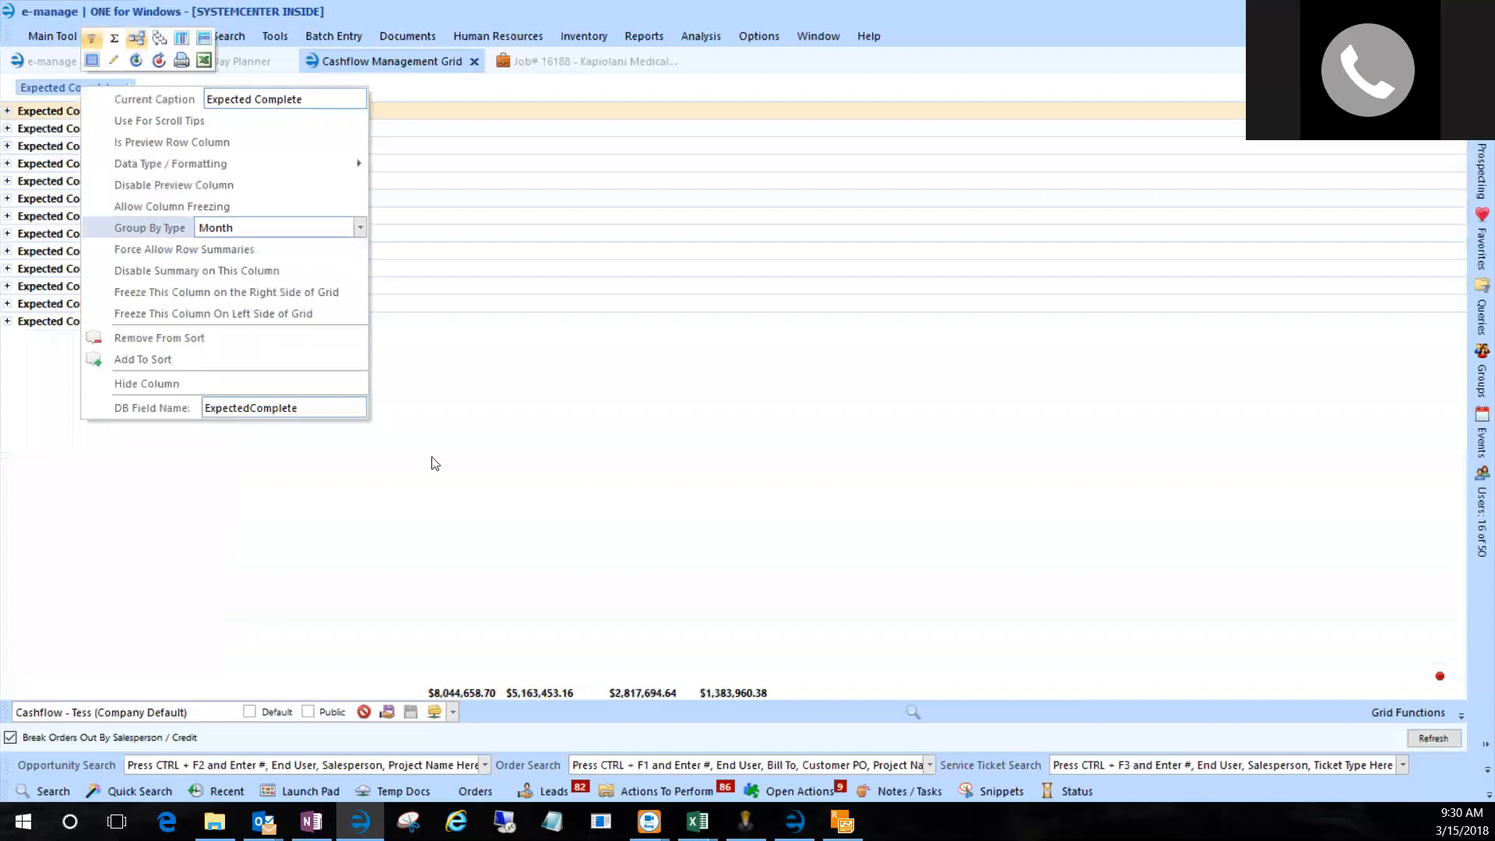
{"action": "left_click", "coordinate": [492, 459]}
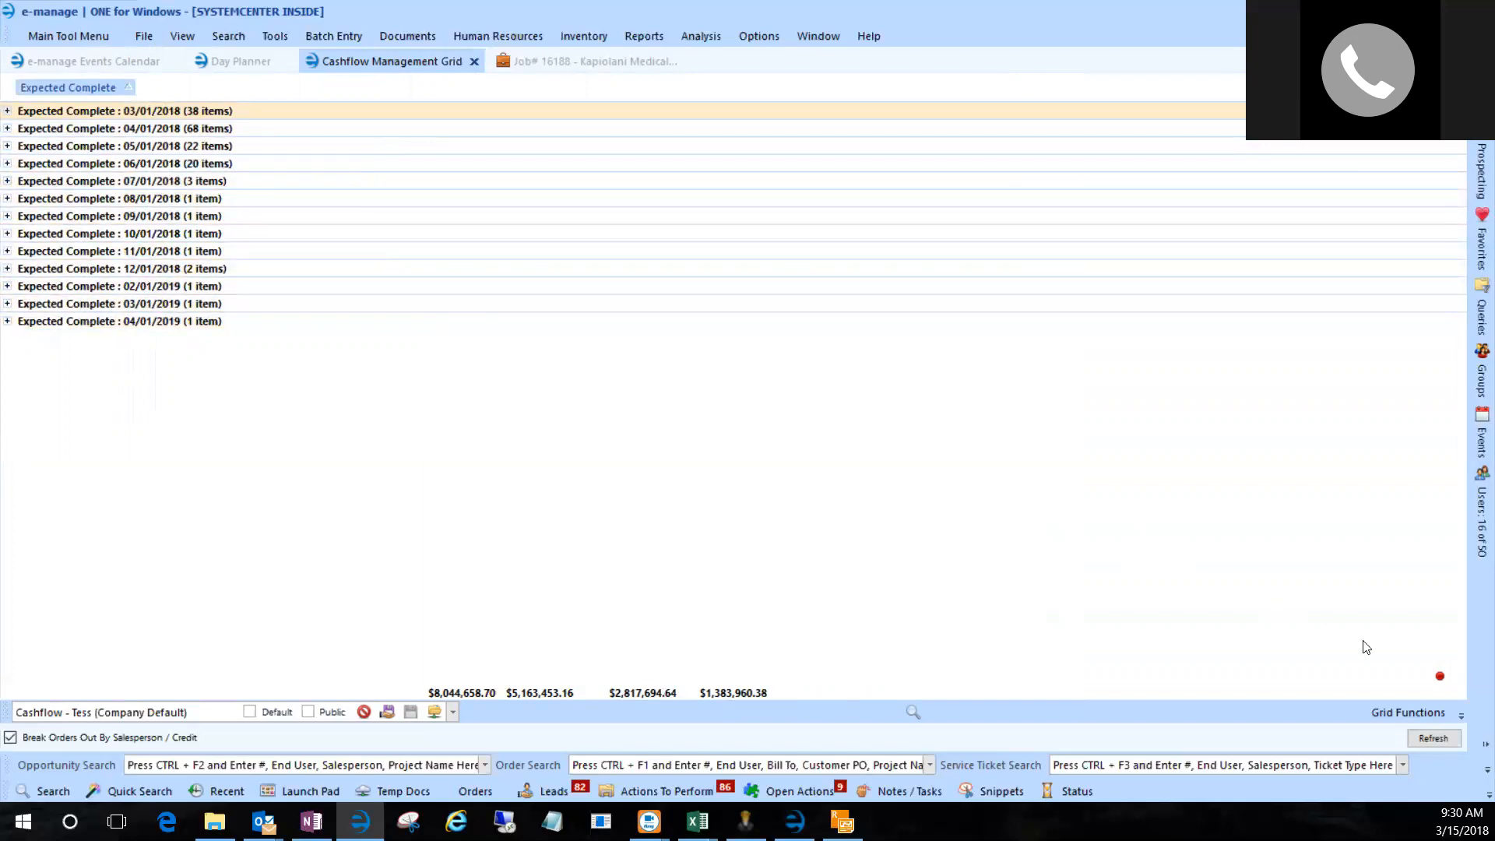
Show the column summary values at the top of the grid, with totals for each Expected Complete group.
{"action": "left_click", "coordinate": [1413, 712]}
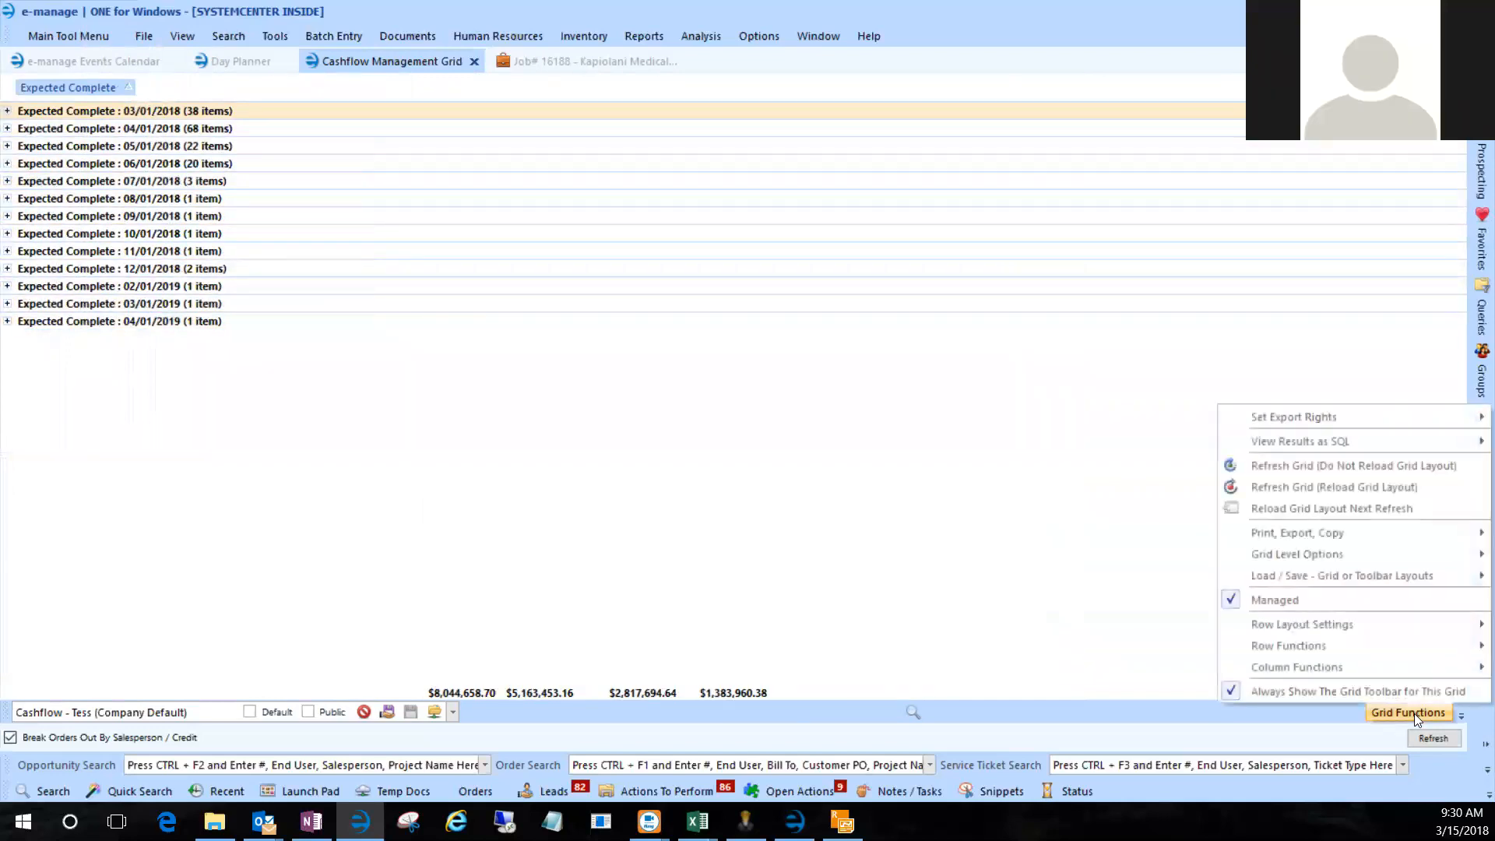
{"action": "mouse_move", "coordinate": [1317, 667]}
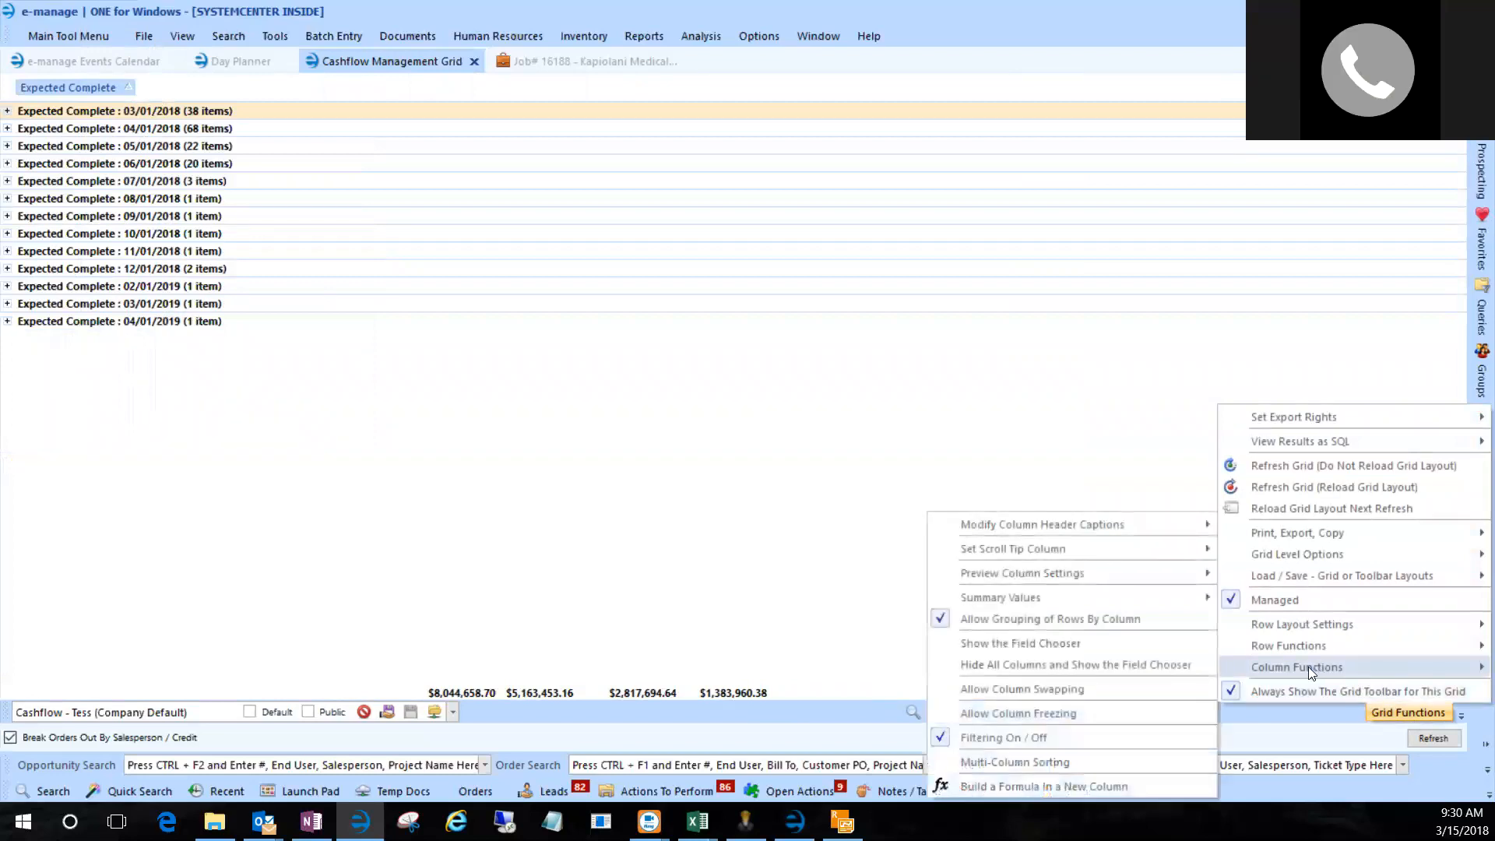
{"action": "mouse_move", "coordinate": [982, 598]}
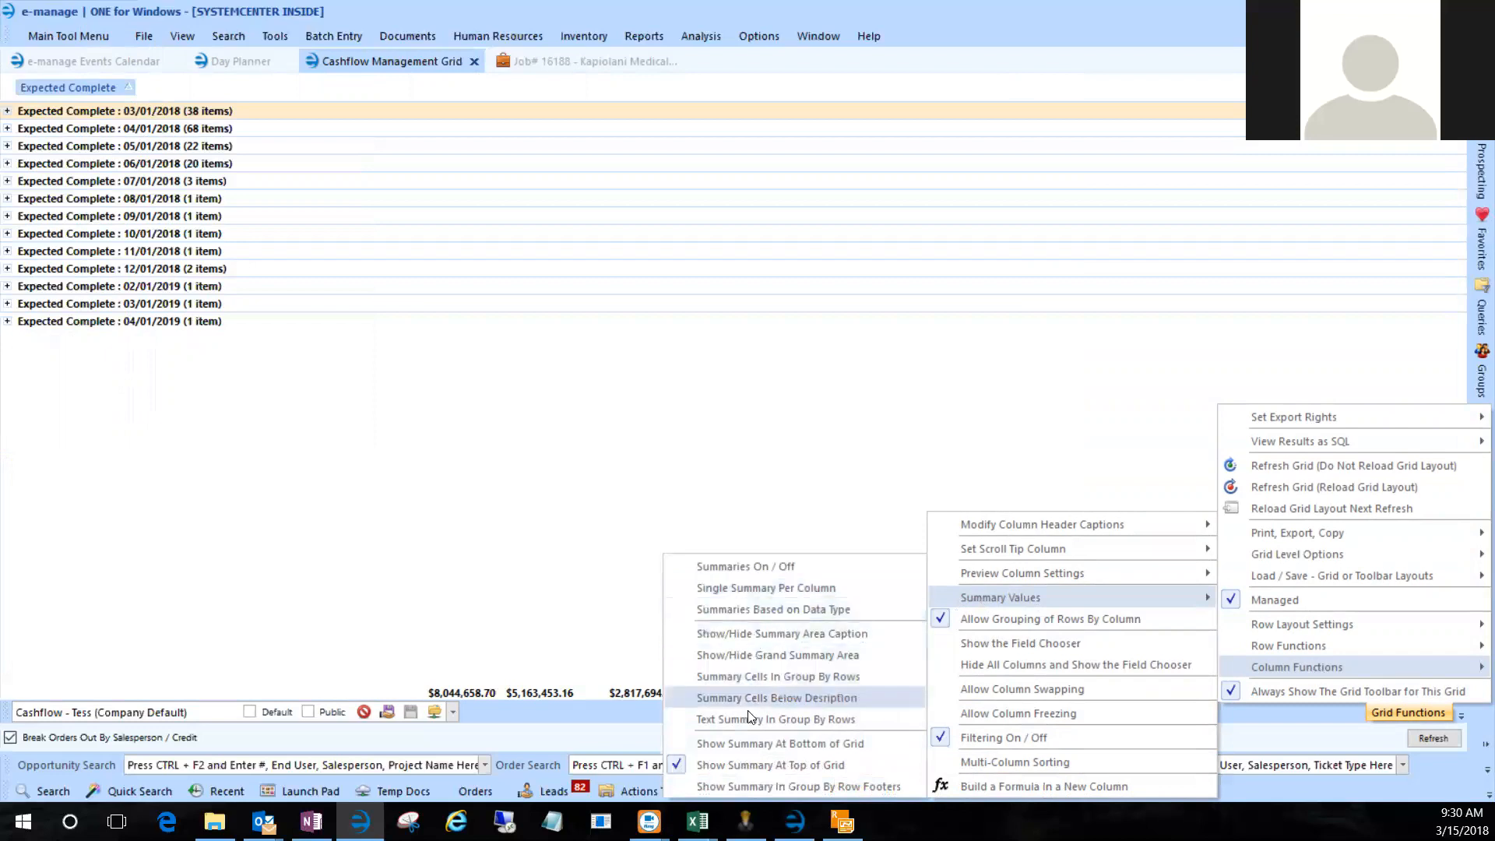
{"action": "left_click", "coordinate": [750, 763]}
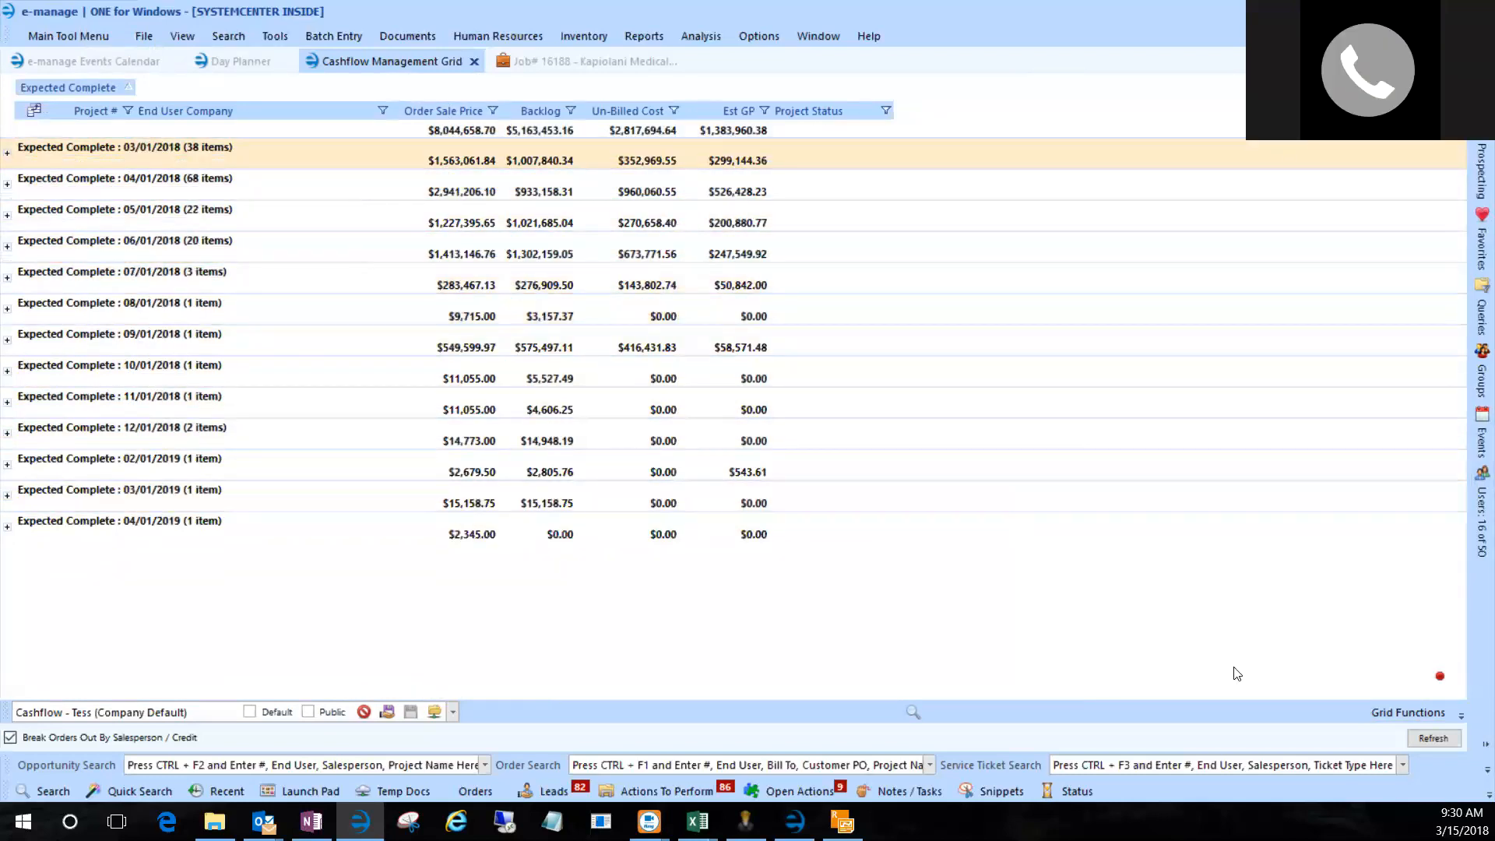
{"action": "left_click", "coordinate": [1389, 718]}
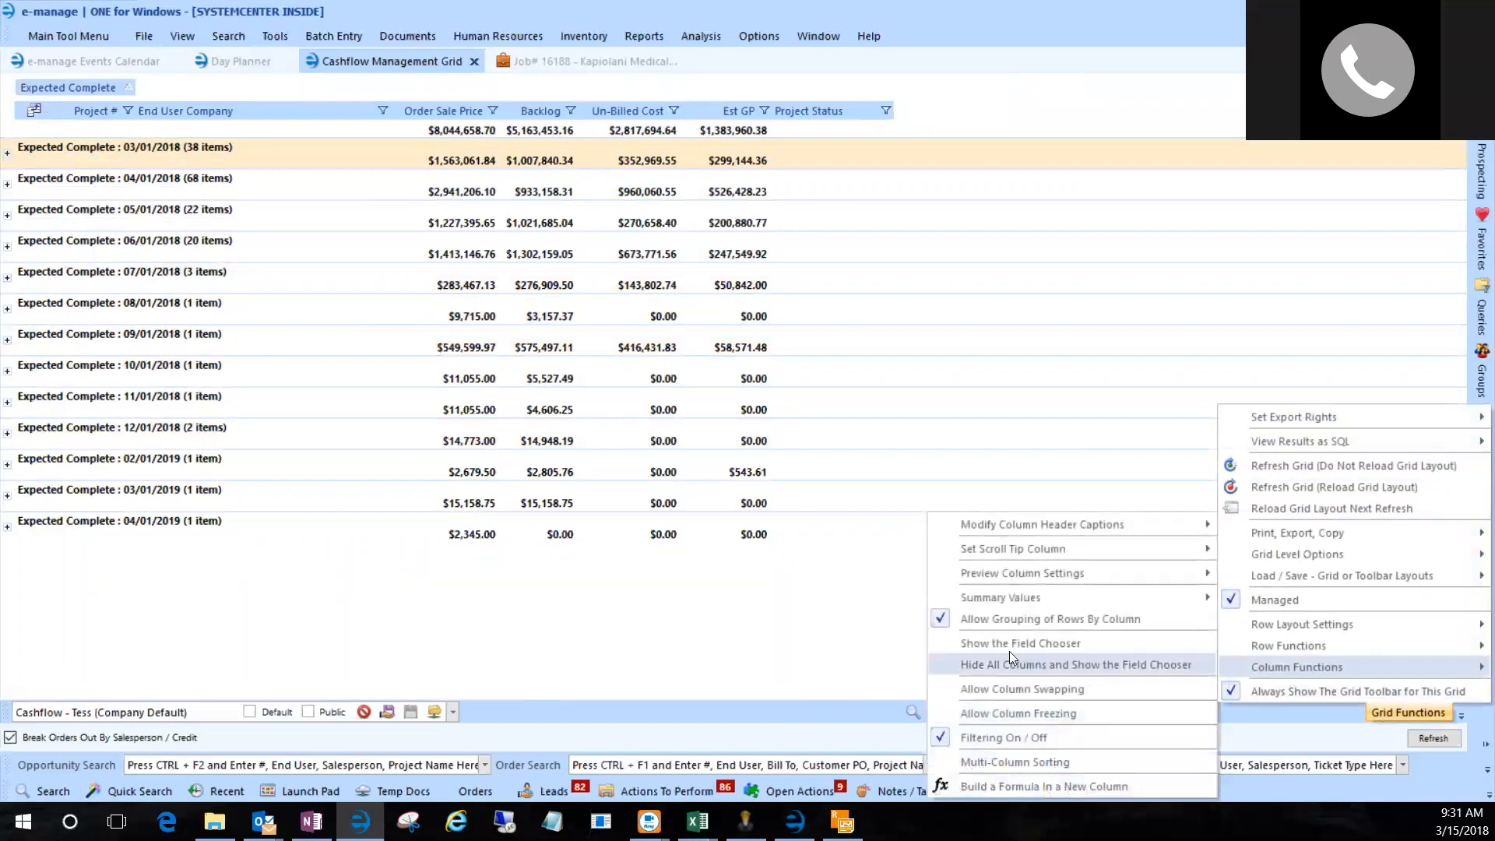
{"action": "mouse_move", "coordinate": [983, 597]}
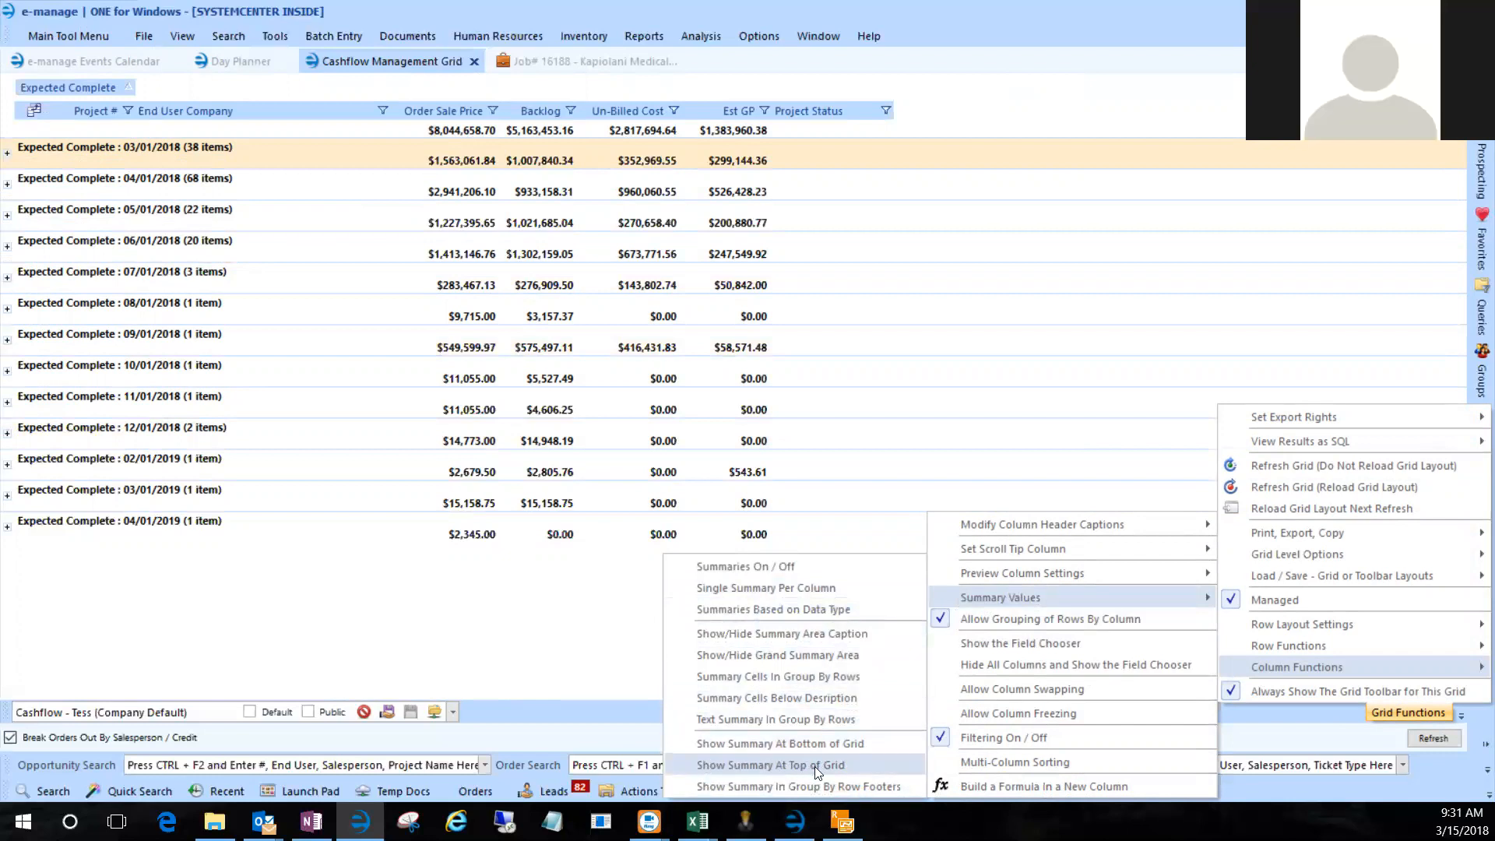
{"action": "left_click", "coordinate": [524, 647]}
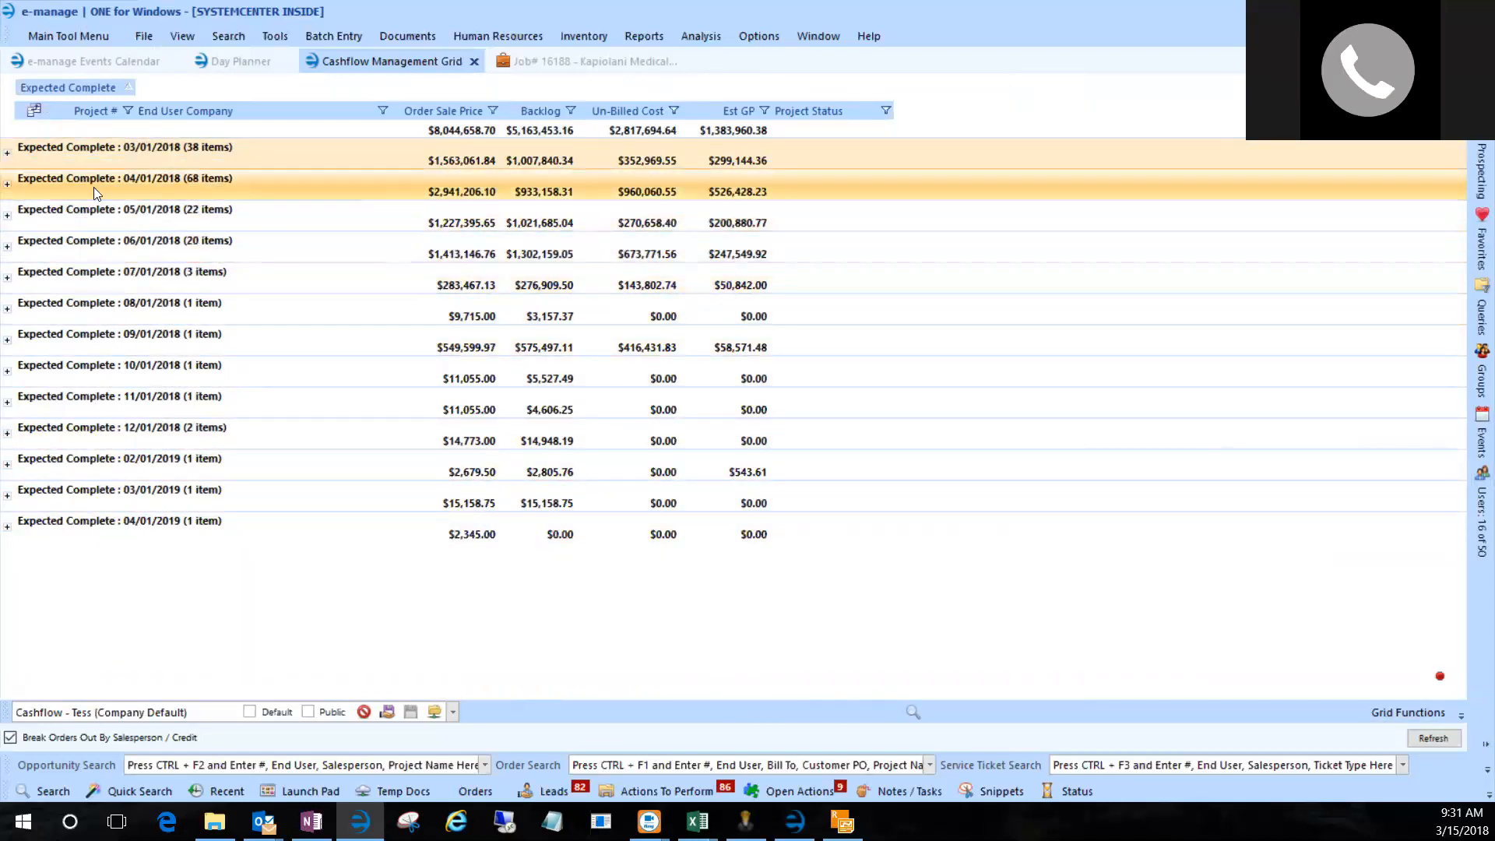
Expand the 03/01/2018 group, view the modules available for the First Insurance Company of Hawaii project, and collapse the group.
{"action": "left_click", "coordinate": [7, 155]}
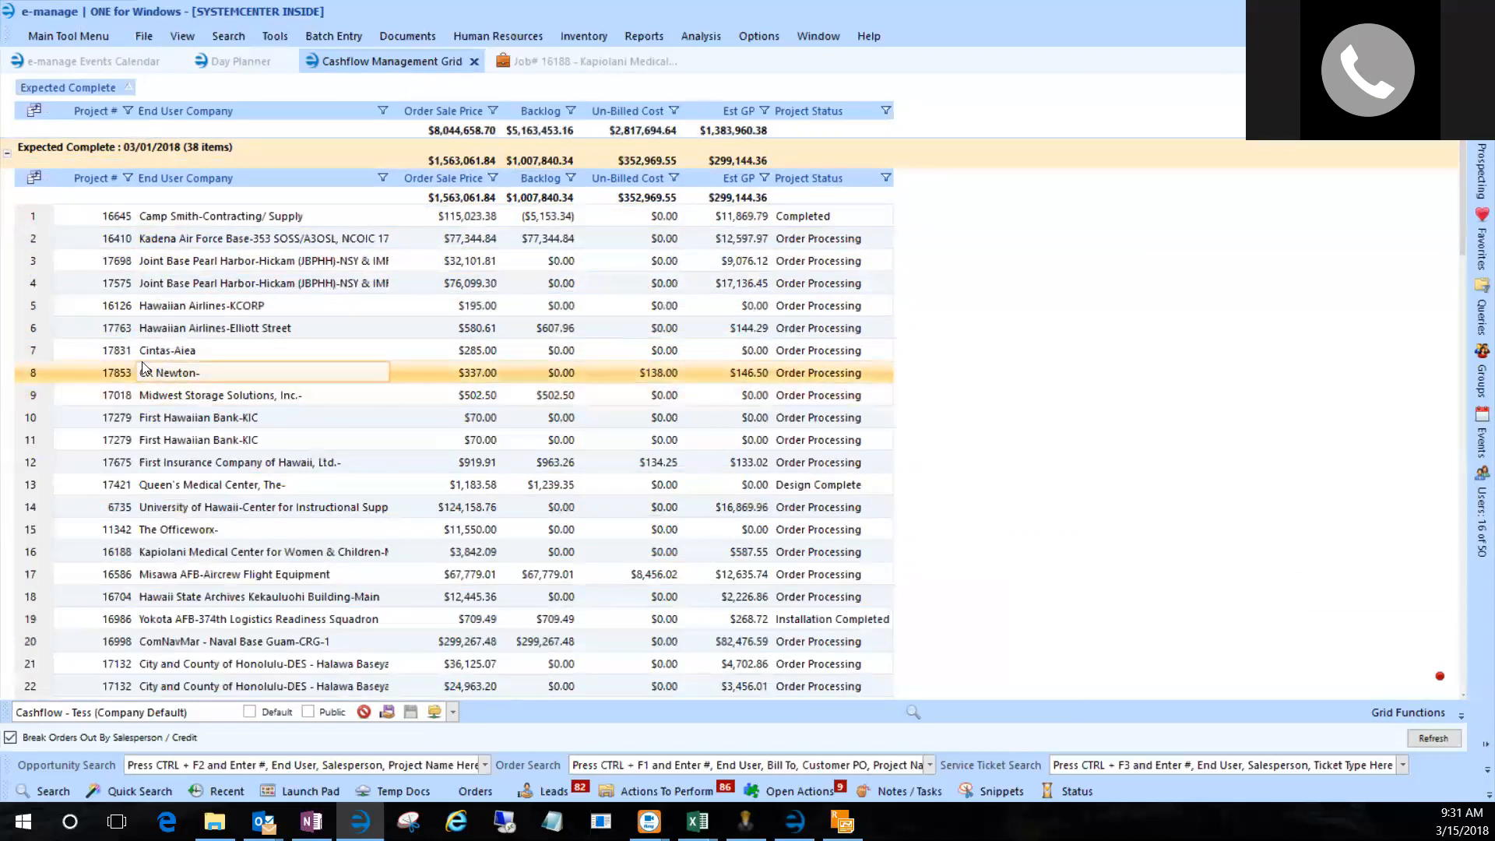
{"action": "scroll", "coordinate": [143, 369], "scroll_direction": "down", "scroll_amount": 3}
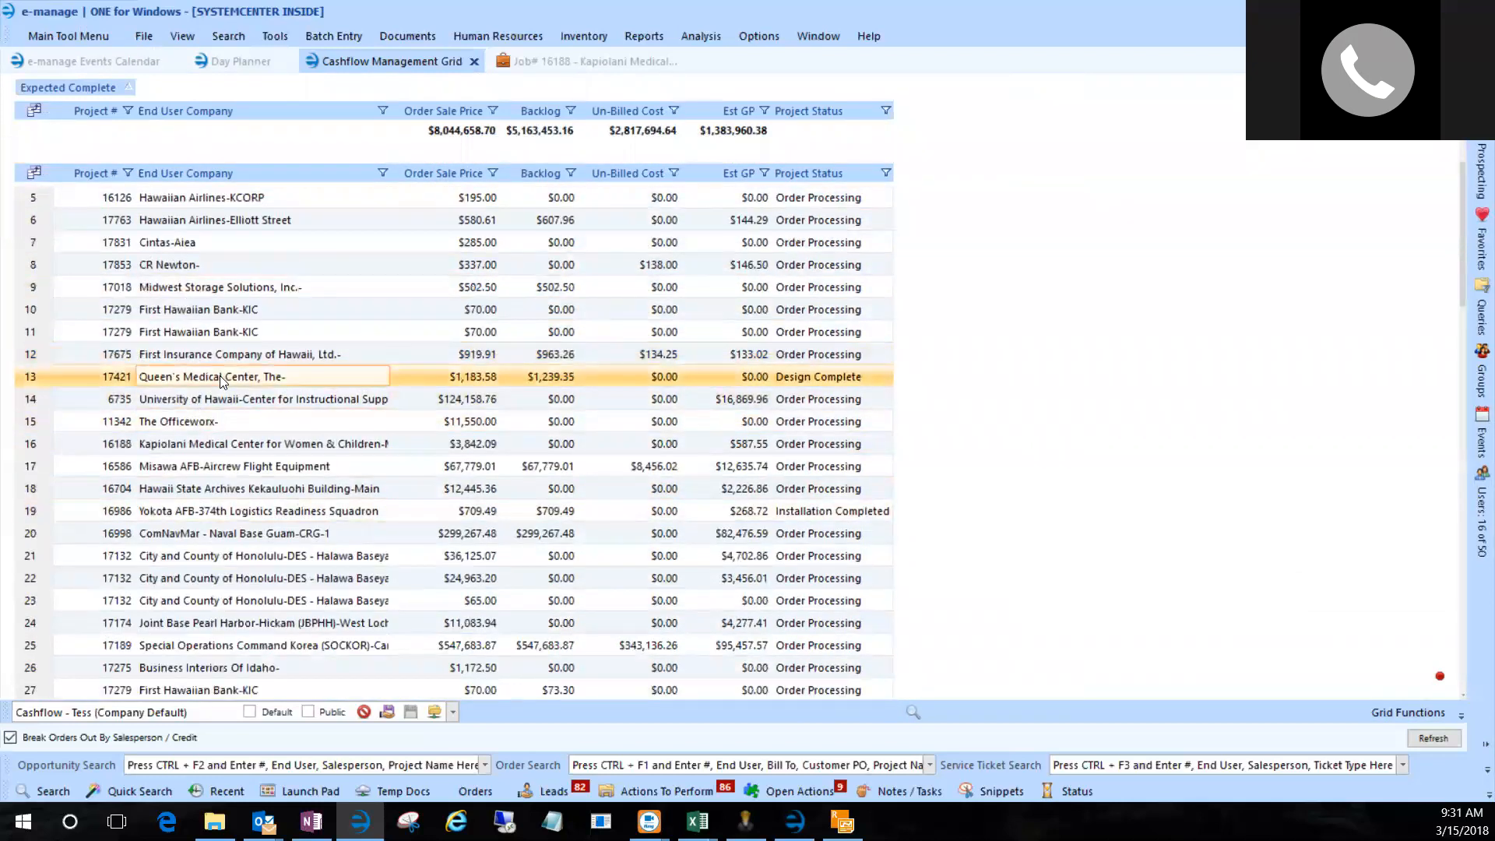
{"action": "left_click", "coordinate": [39, 357]}
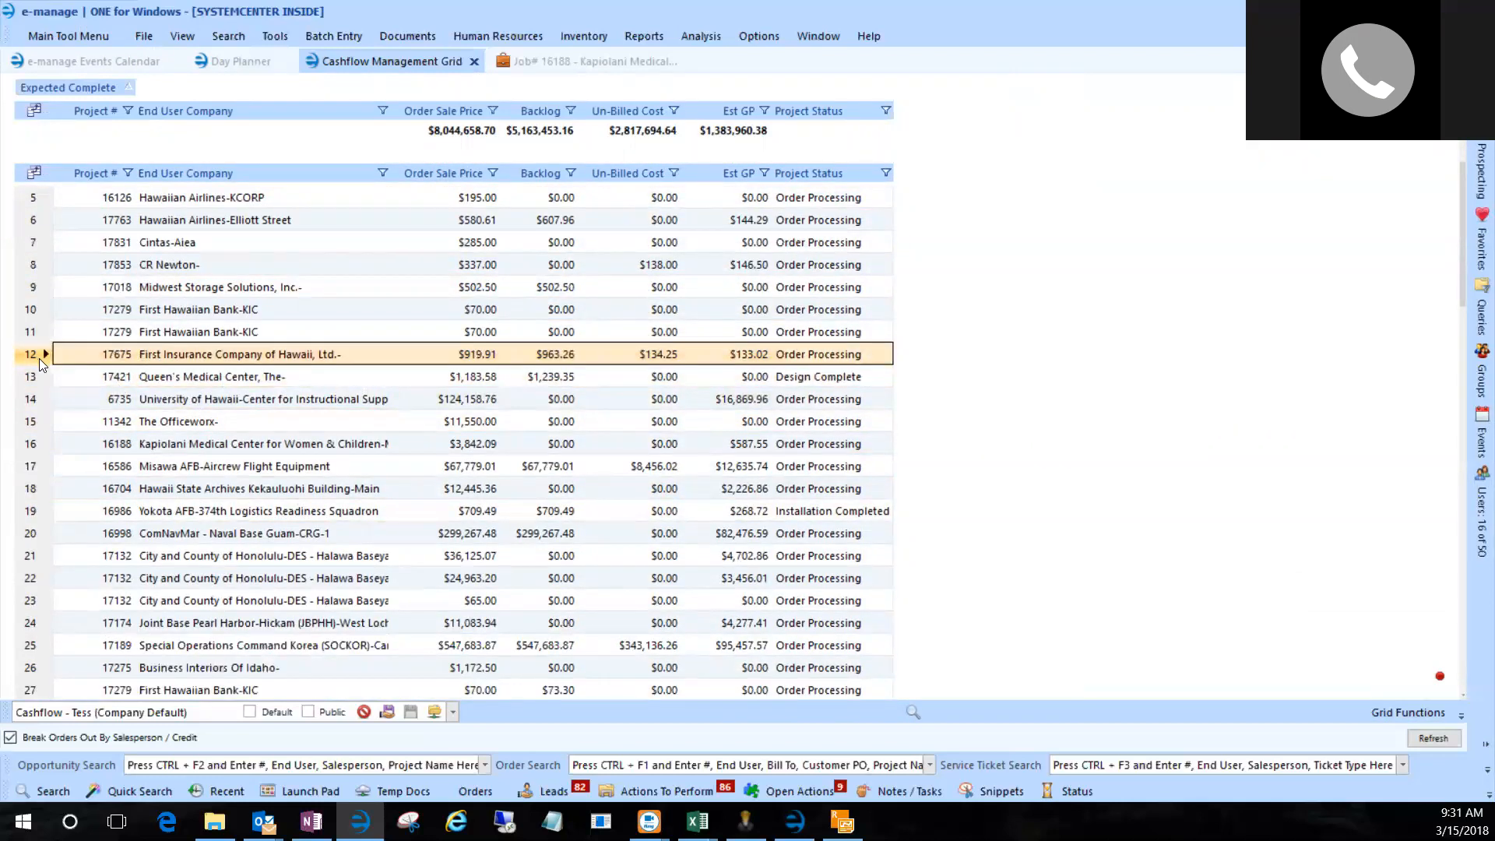
{"action": "right_click", "coordinate": [34, 352]}
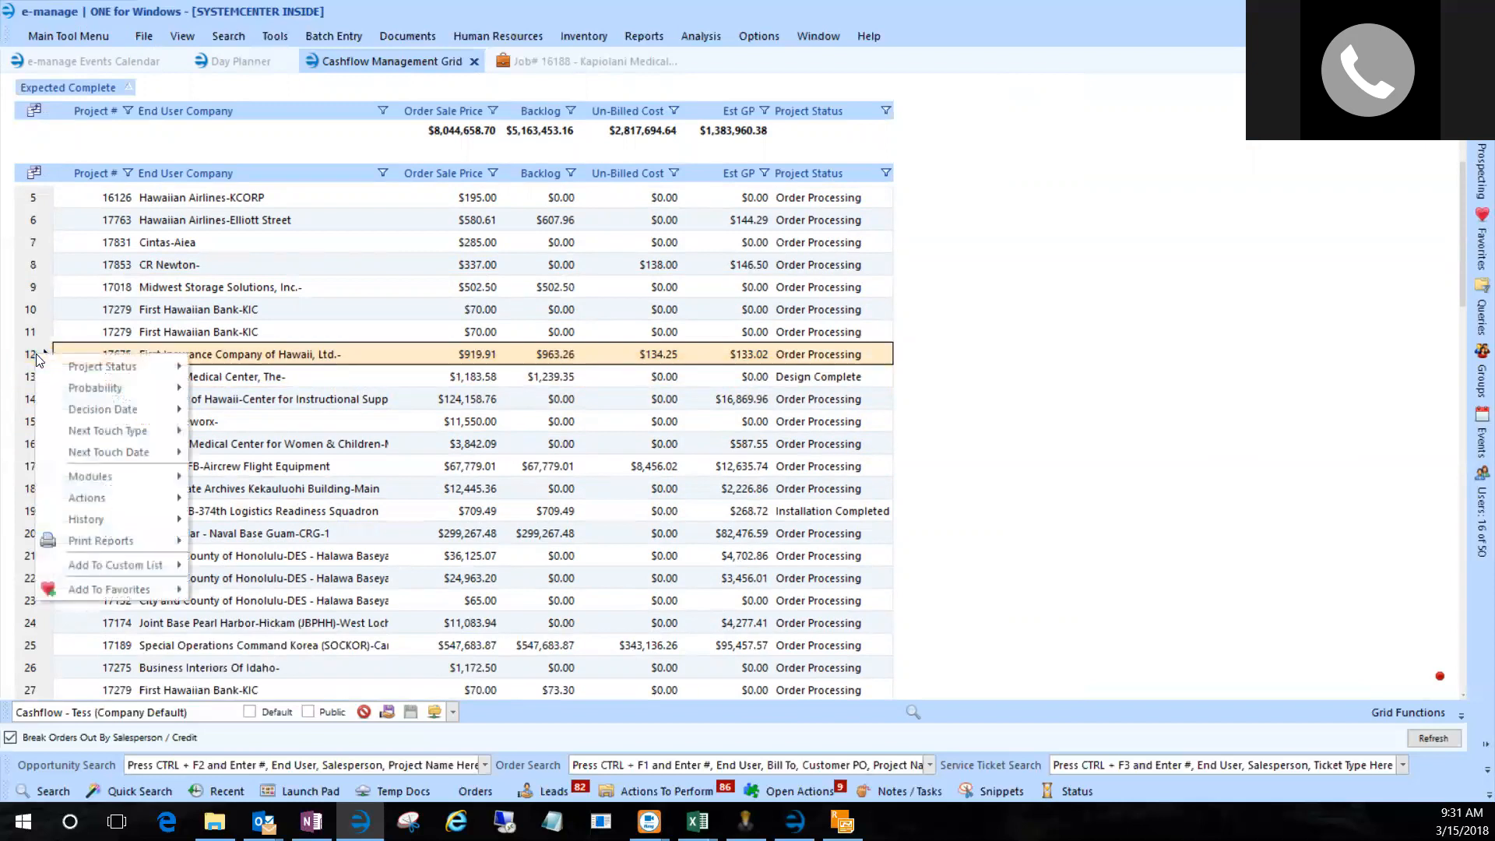
{"action": "mouse_move", "coordinate": [90, 478]}
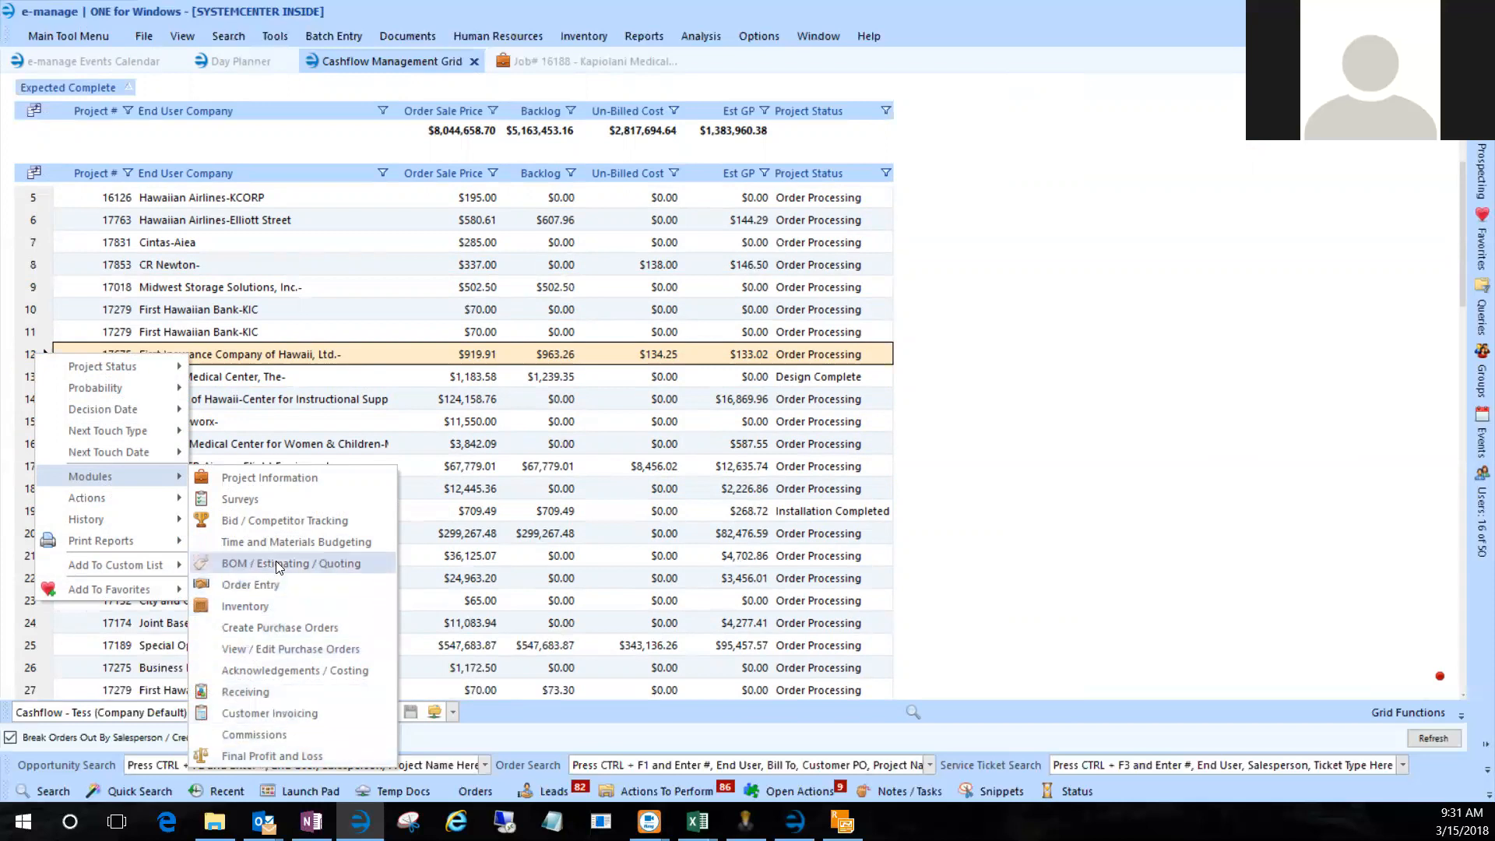
{"action": "left_click", "coordinate": [465, 354]}
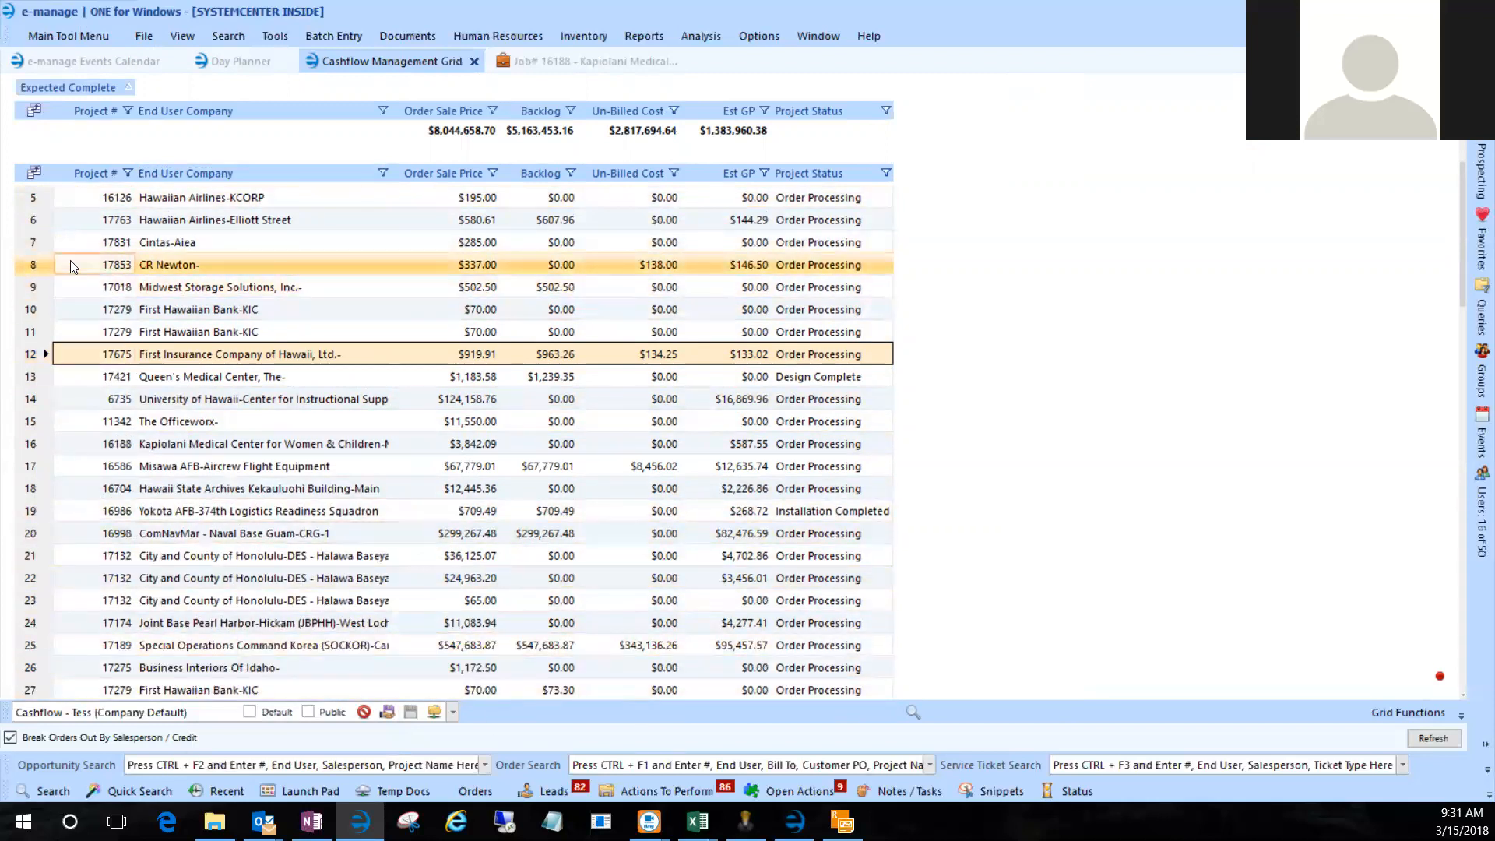
{"action": "scroll", "coordinate": [73, 268], "scroll_direction": "up", "scroll_amount": 3}
{"action": "left_click", "coordinate": [8, 152]}
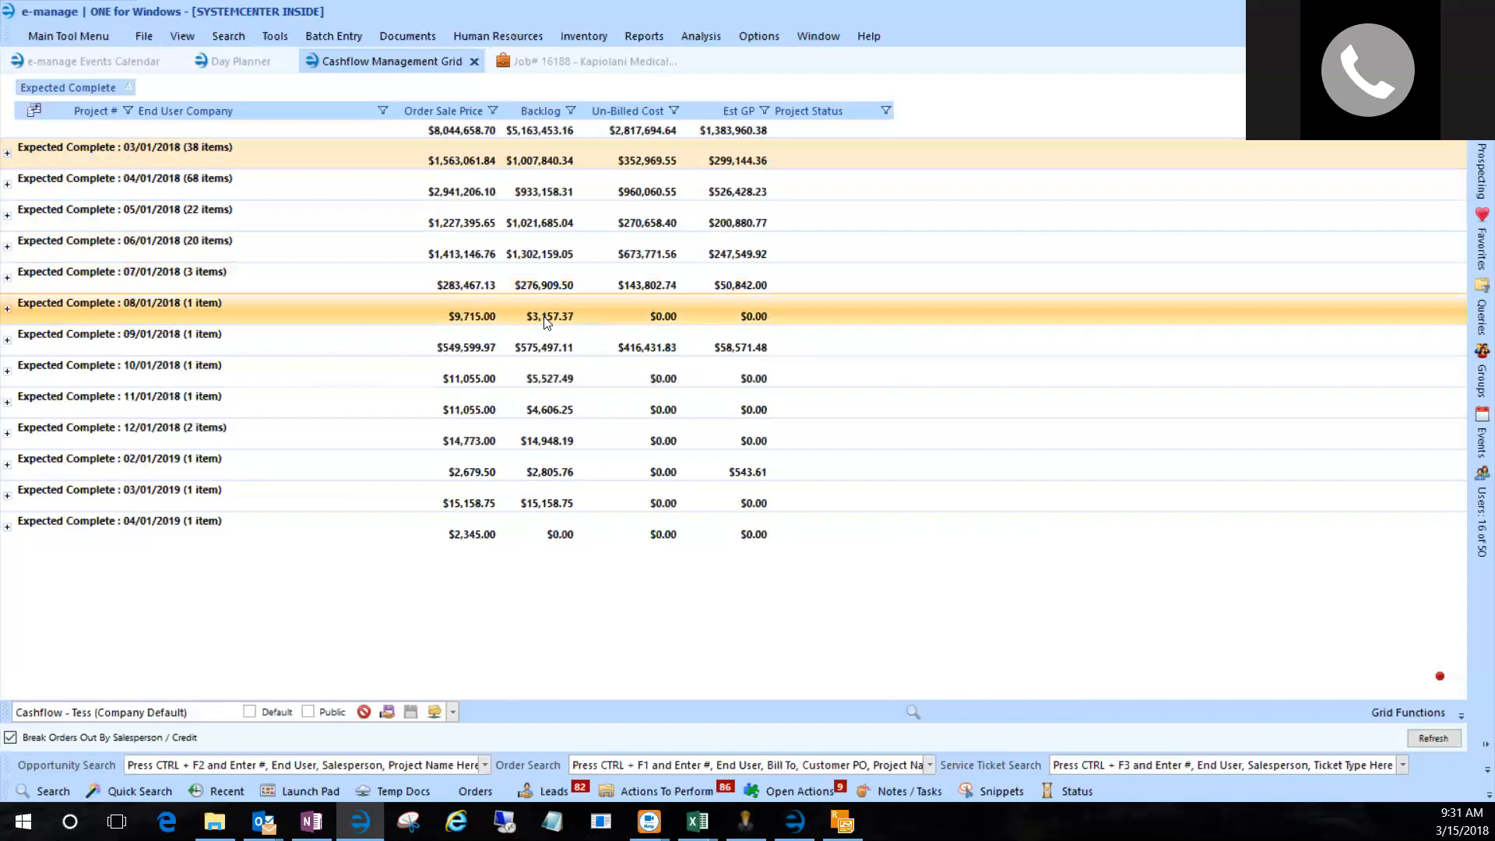
Replace the grid layout name with Month Closing Report.
{"action": "left_click", "coordinate": [223, 715]}
{"action": "left_click_drag", "start_coordinate": [223, 711], "coordinate": [7, 712]}
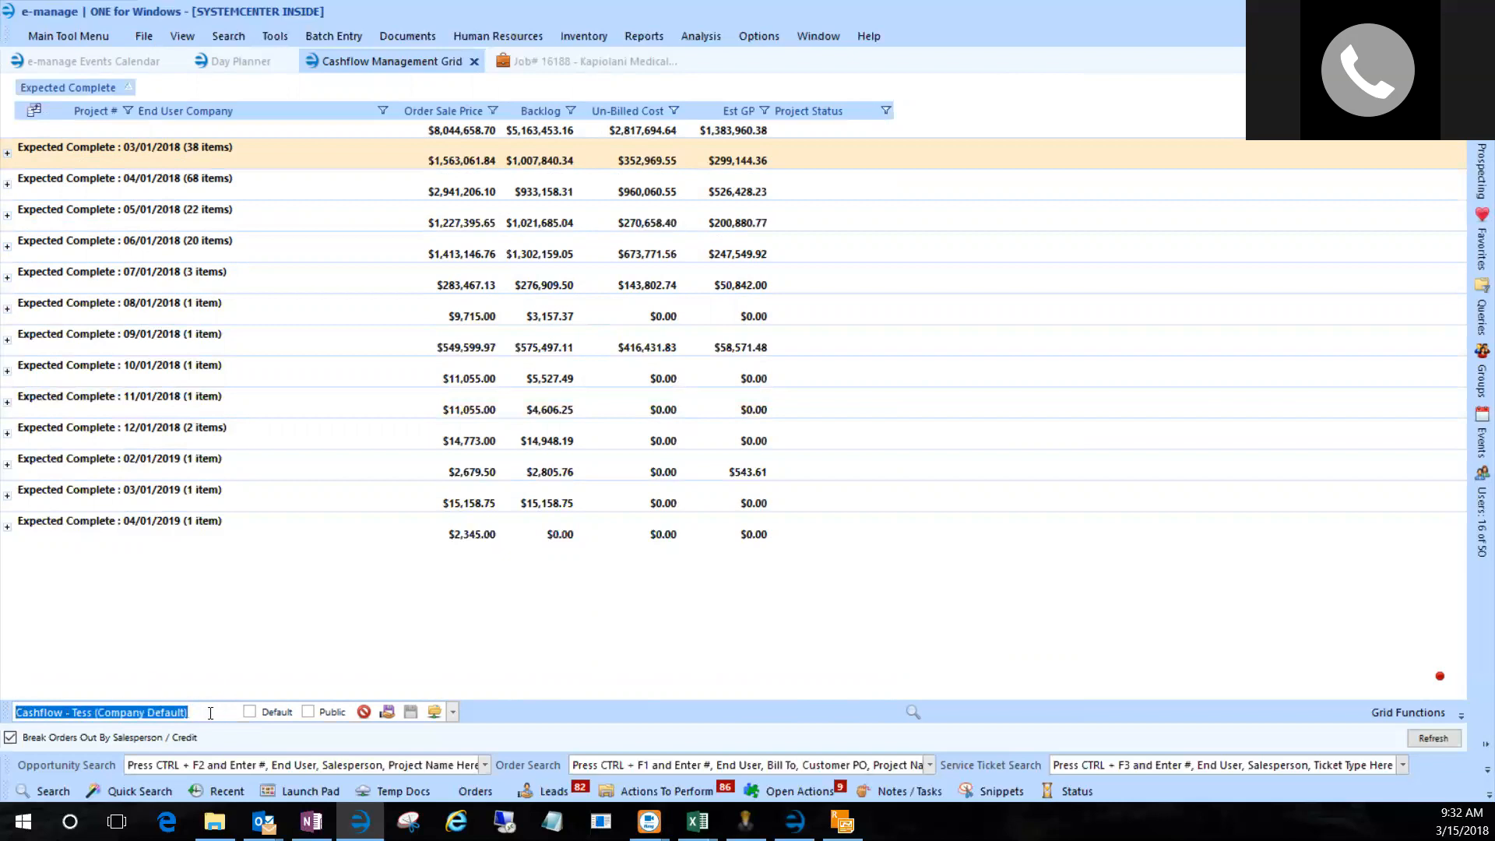
{"action": "key", "text": "Delete"}
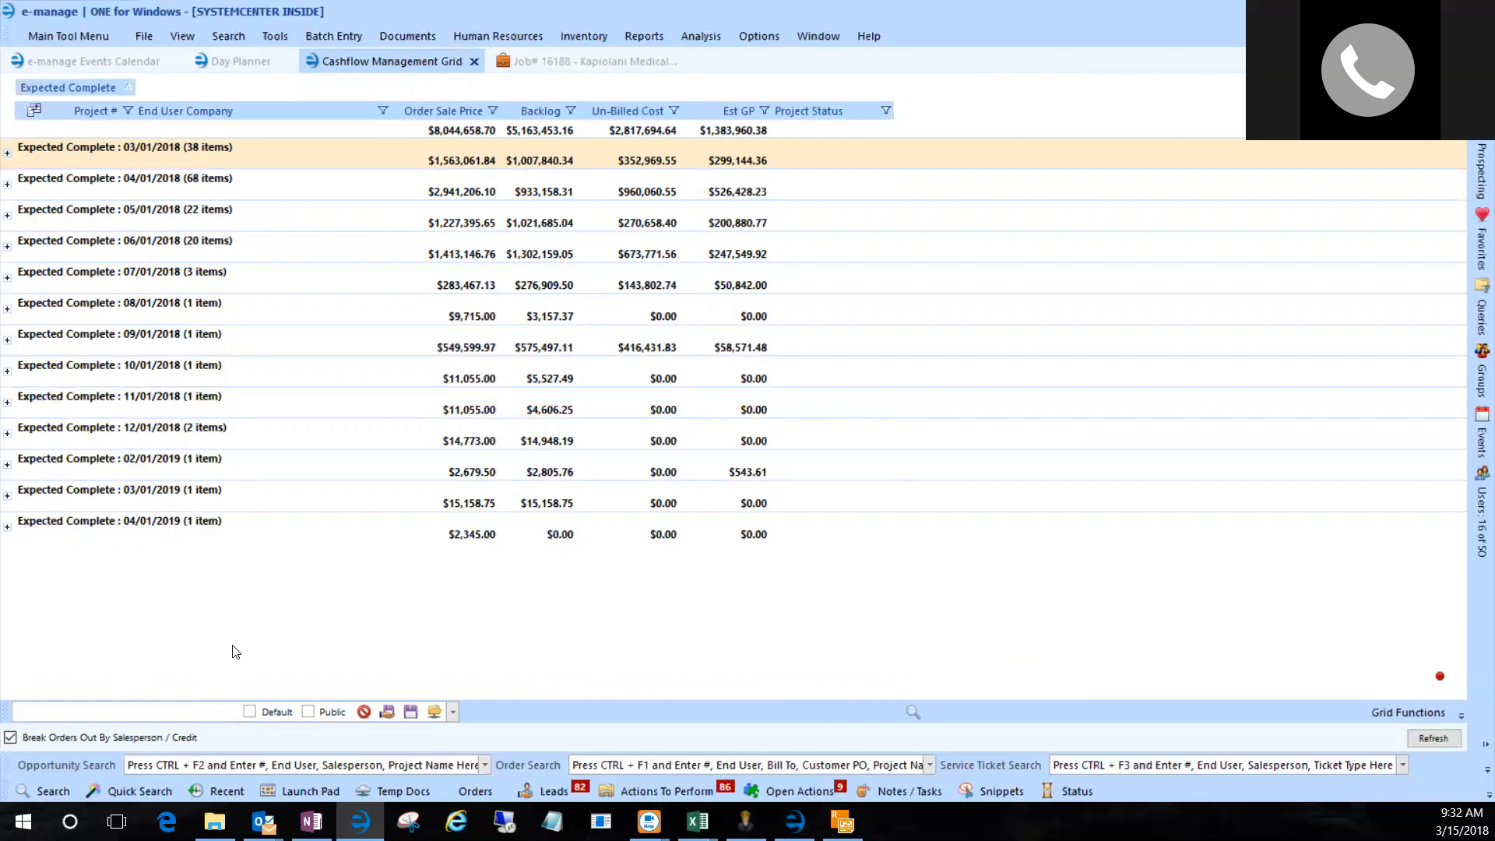
{"action": "type", "text": "Month "}
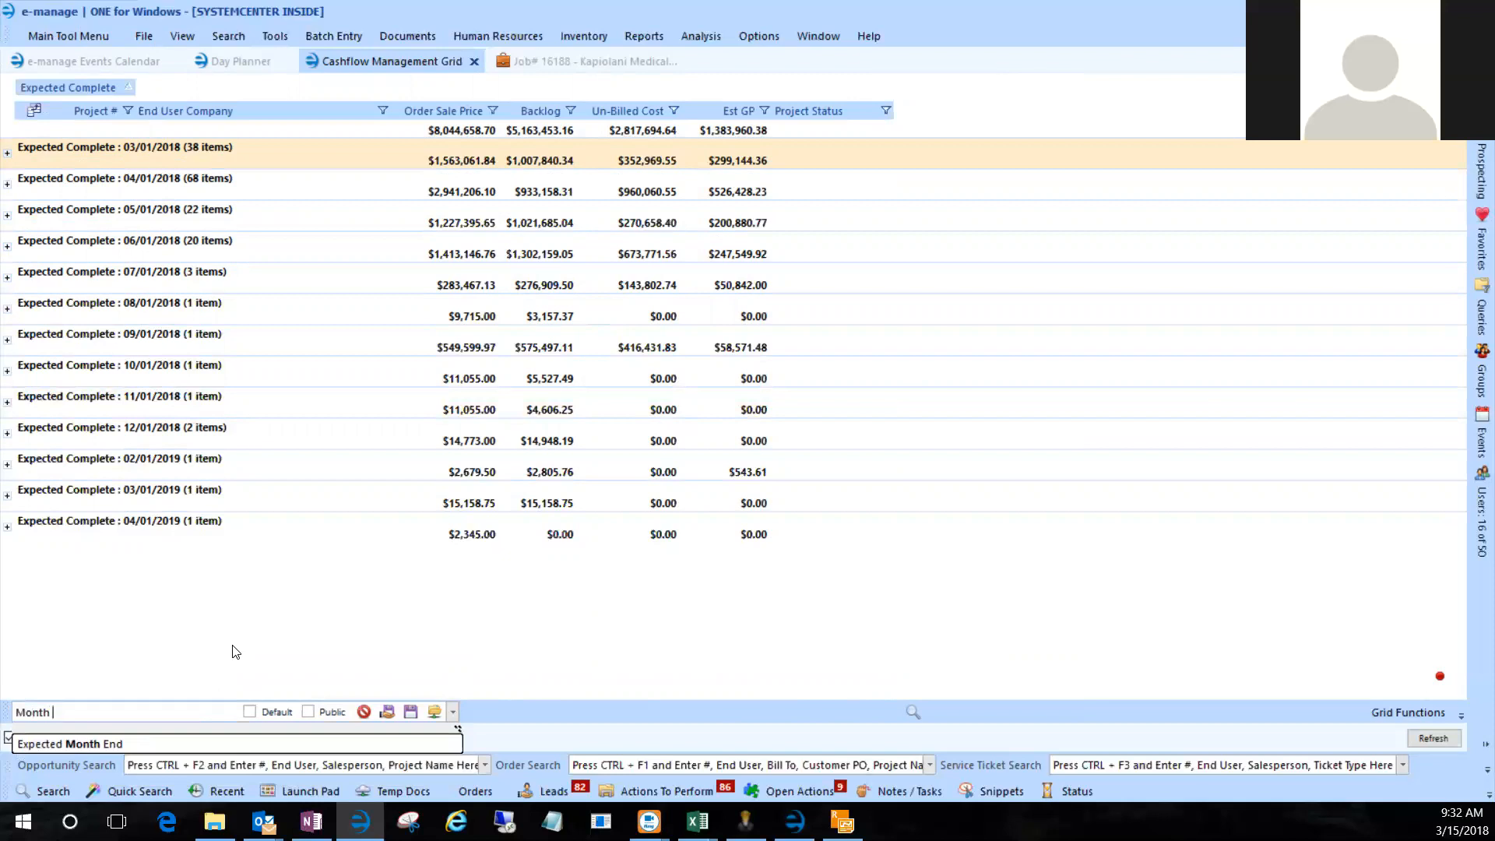
{"action": "type", "text": "Closi"}
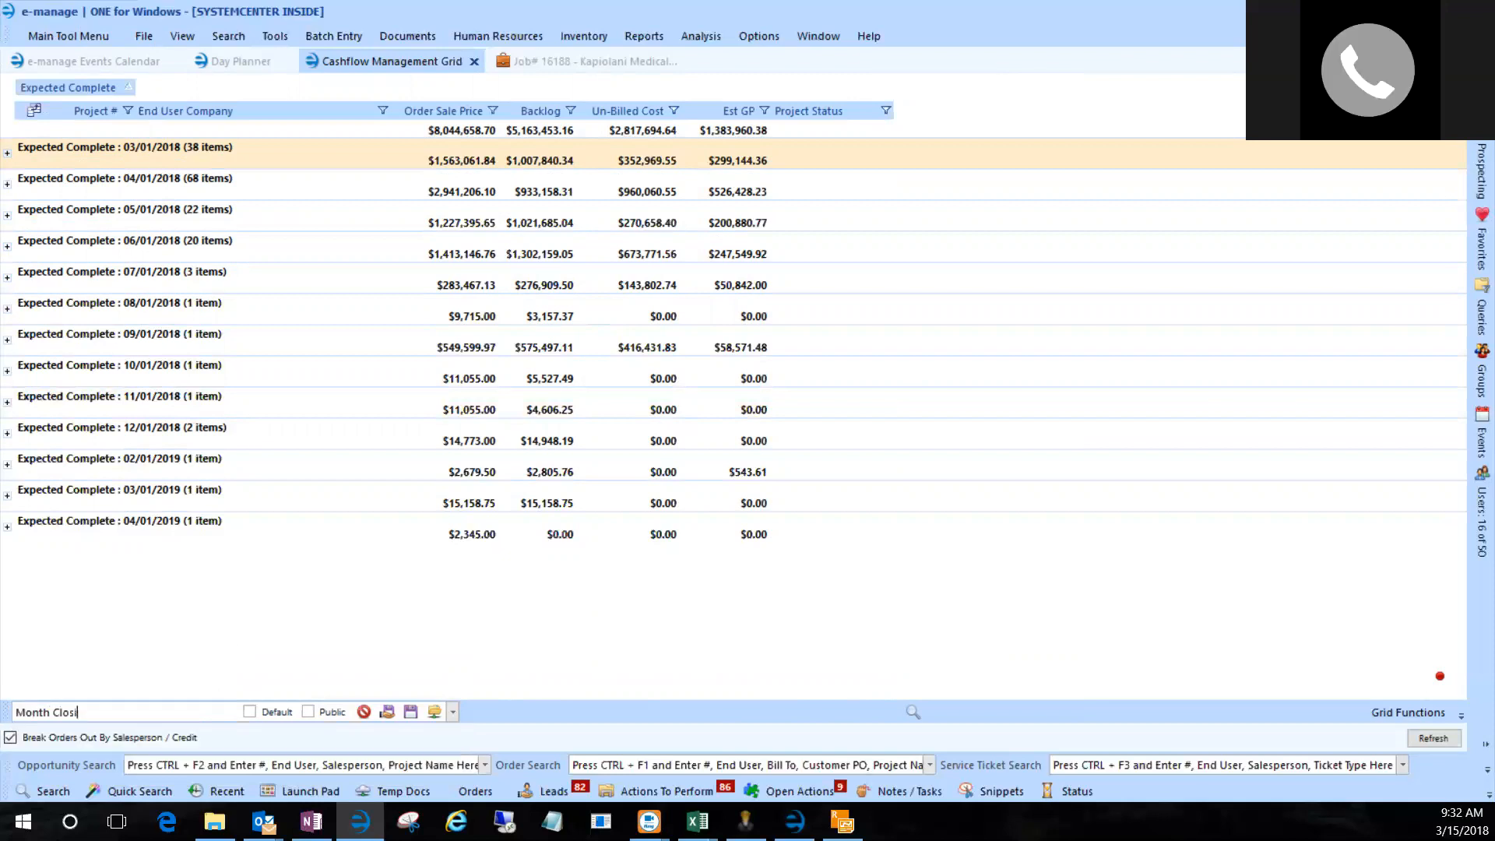
{"action": "type", "text": "ng Report"}
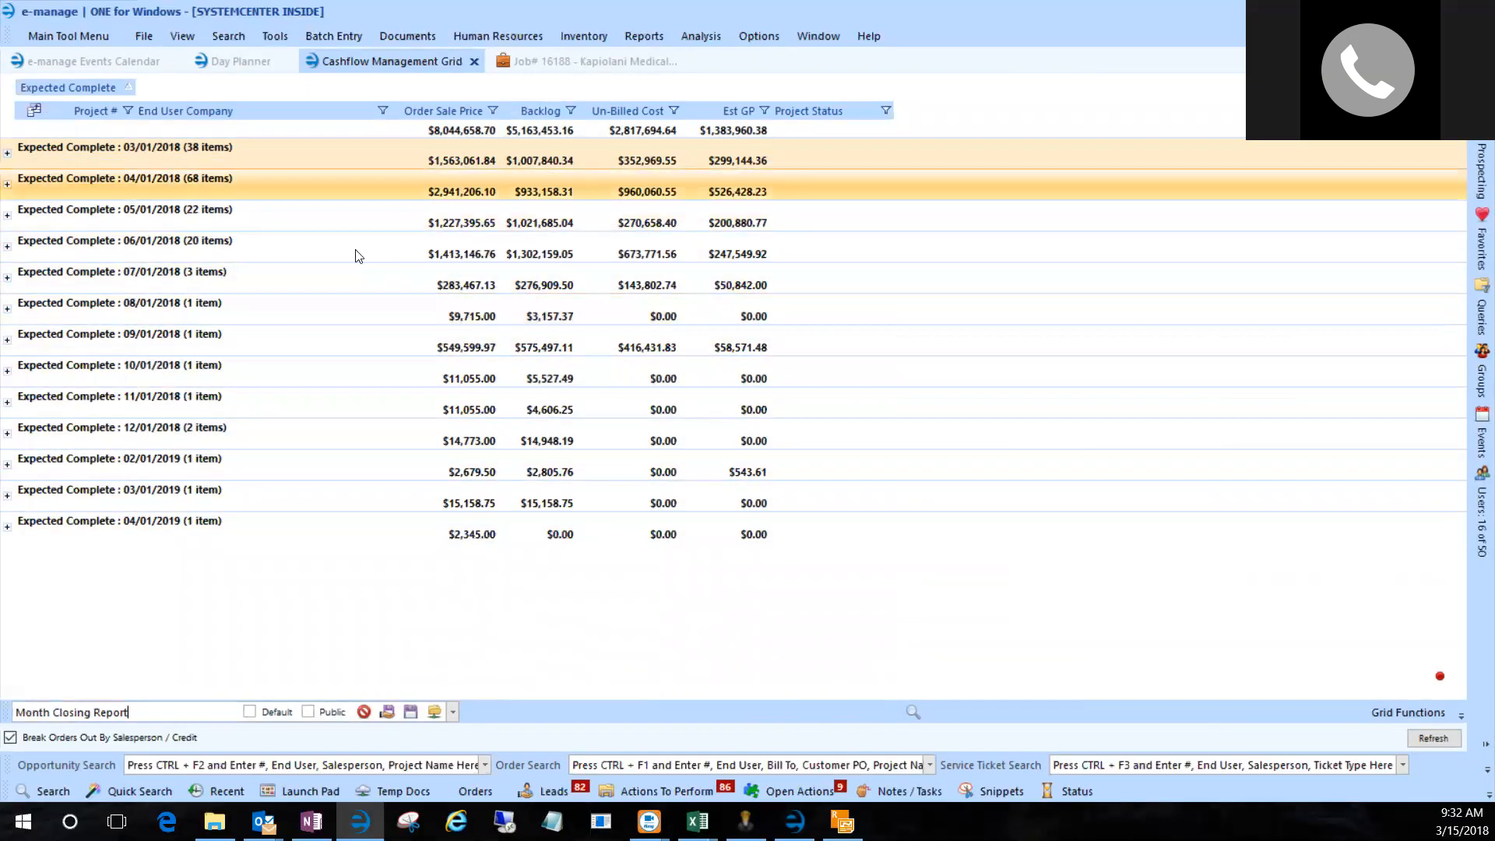
Make the Month Closing Report layout public with Default off, and save it as a personal layout.
{"action": "left_click", "coordinate": [249, 712]}
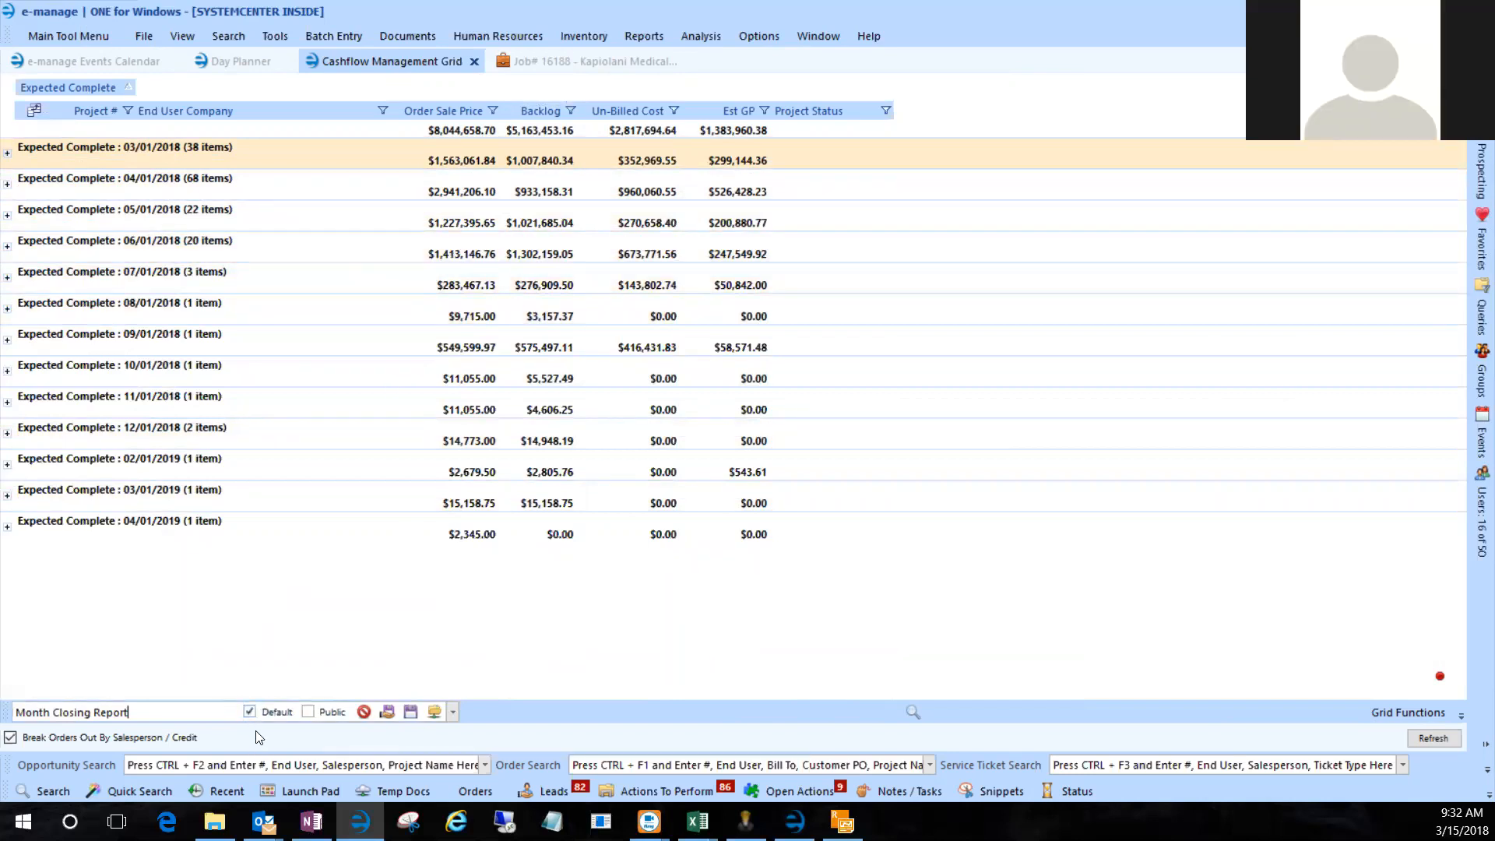
{"action": "left_click", "coordinate": [250, 712]}
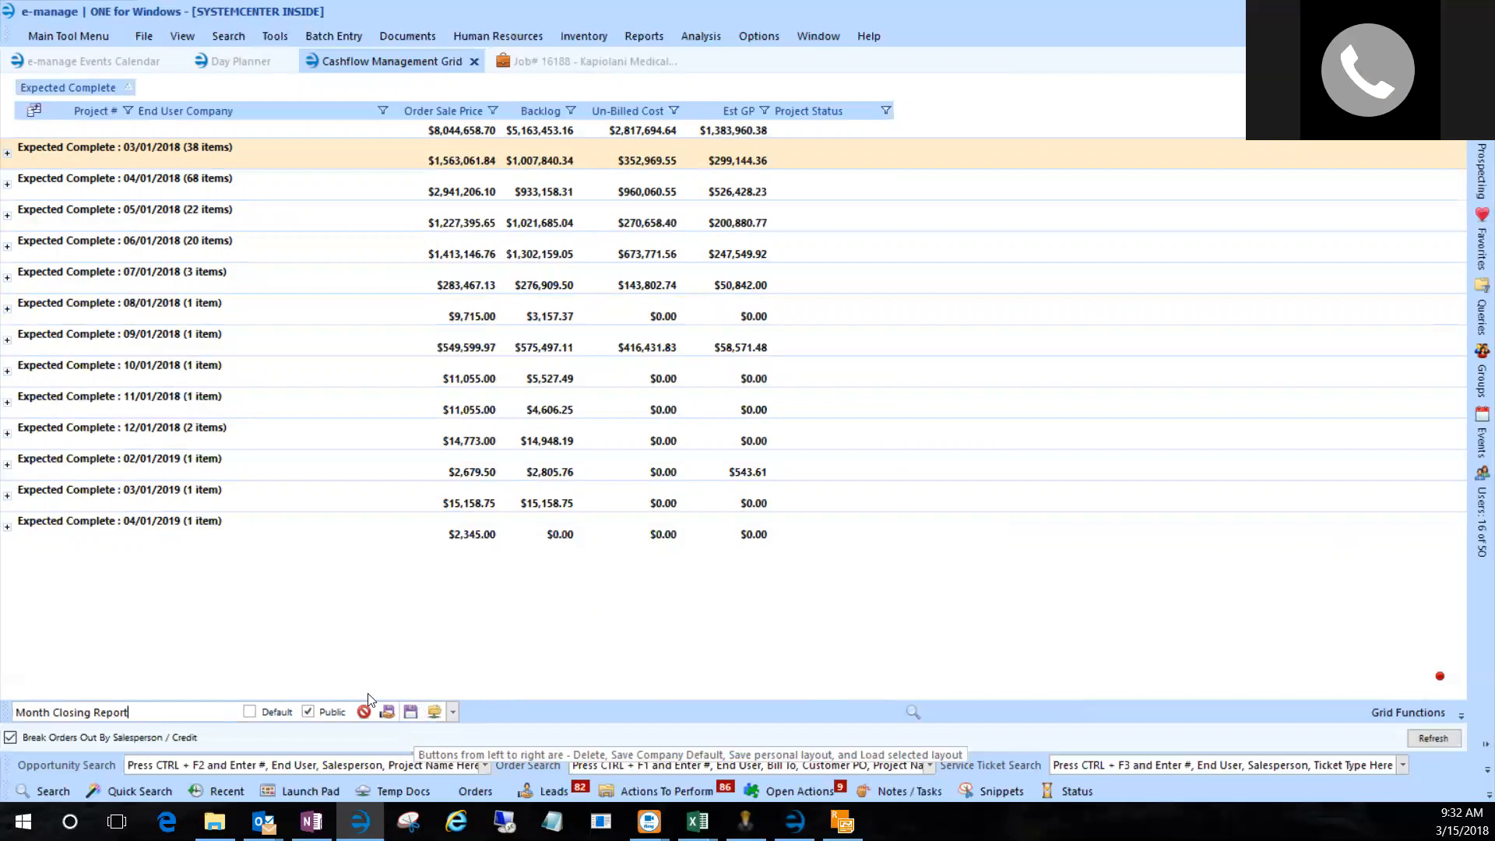
{"action": "left_click", "coordinate": [409, 713]}
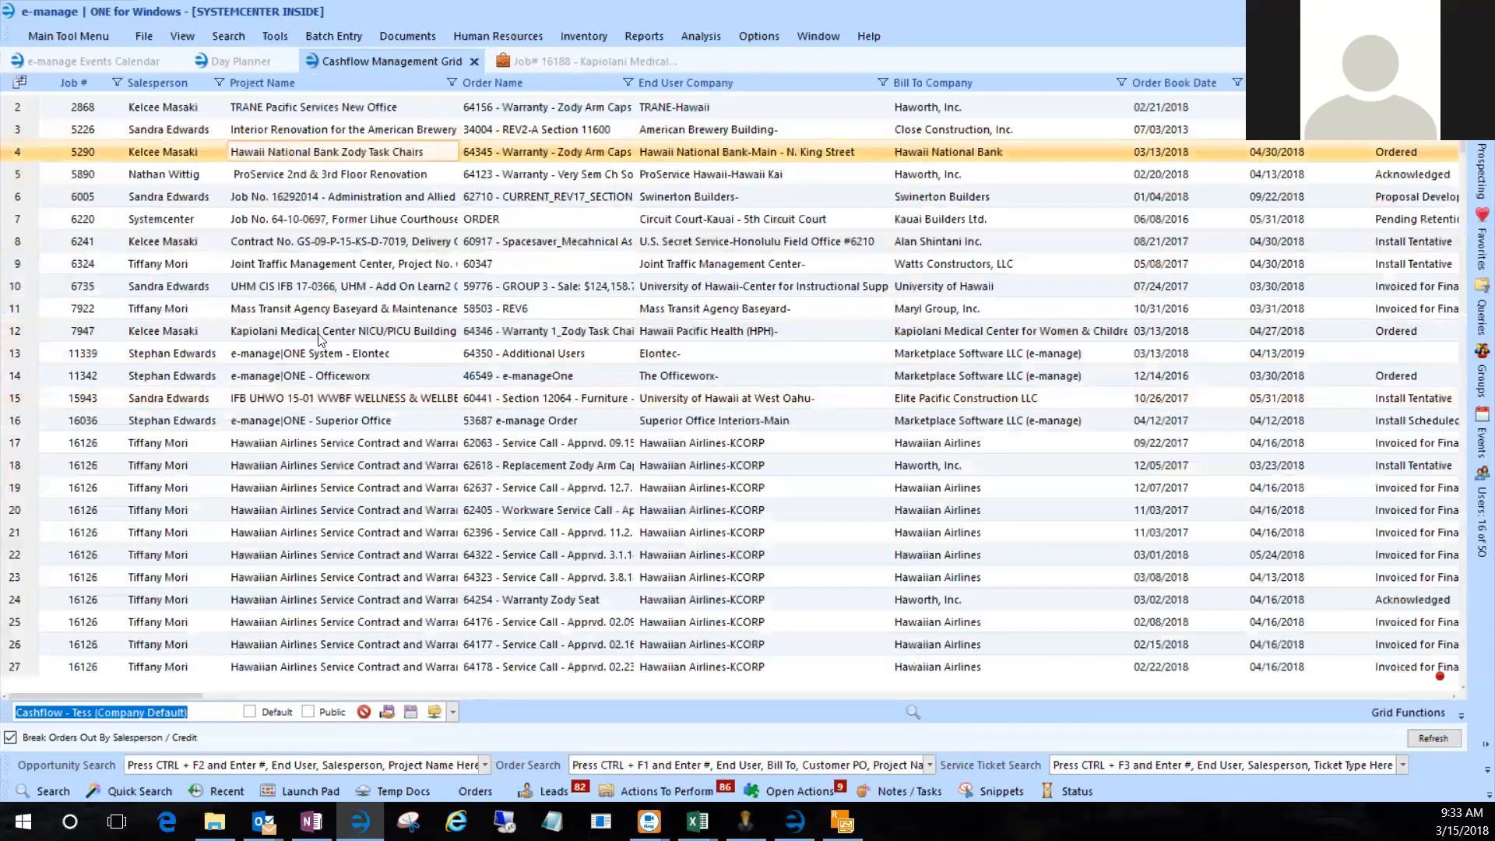
Select the saved Month Closing Report layout, mark it Public, and load it into the grid.
{"action": "left_click", "coordinate": [487, 359]}
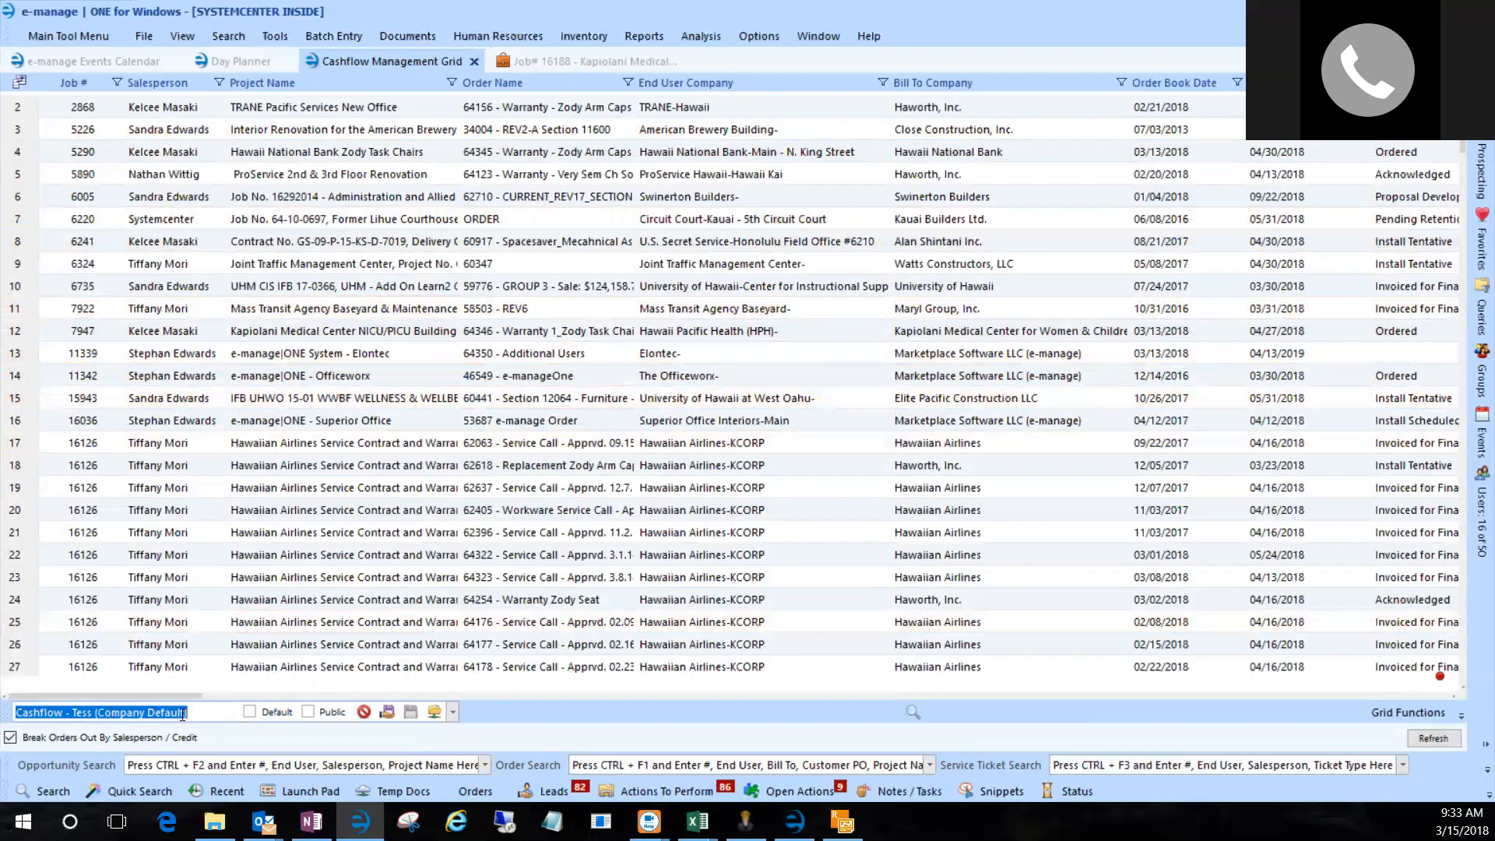
{"action": "left_click", "coordinate": [453, 712]}
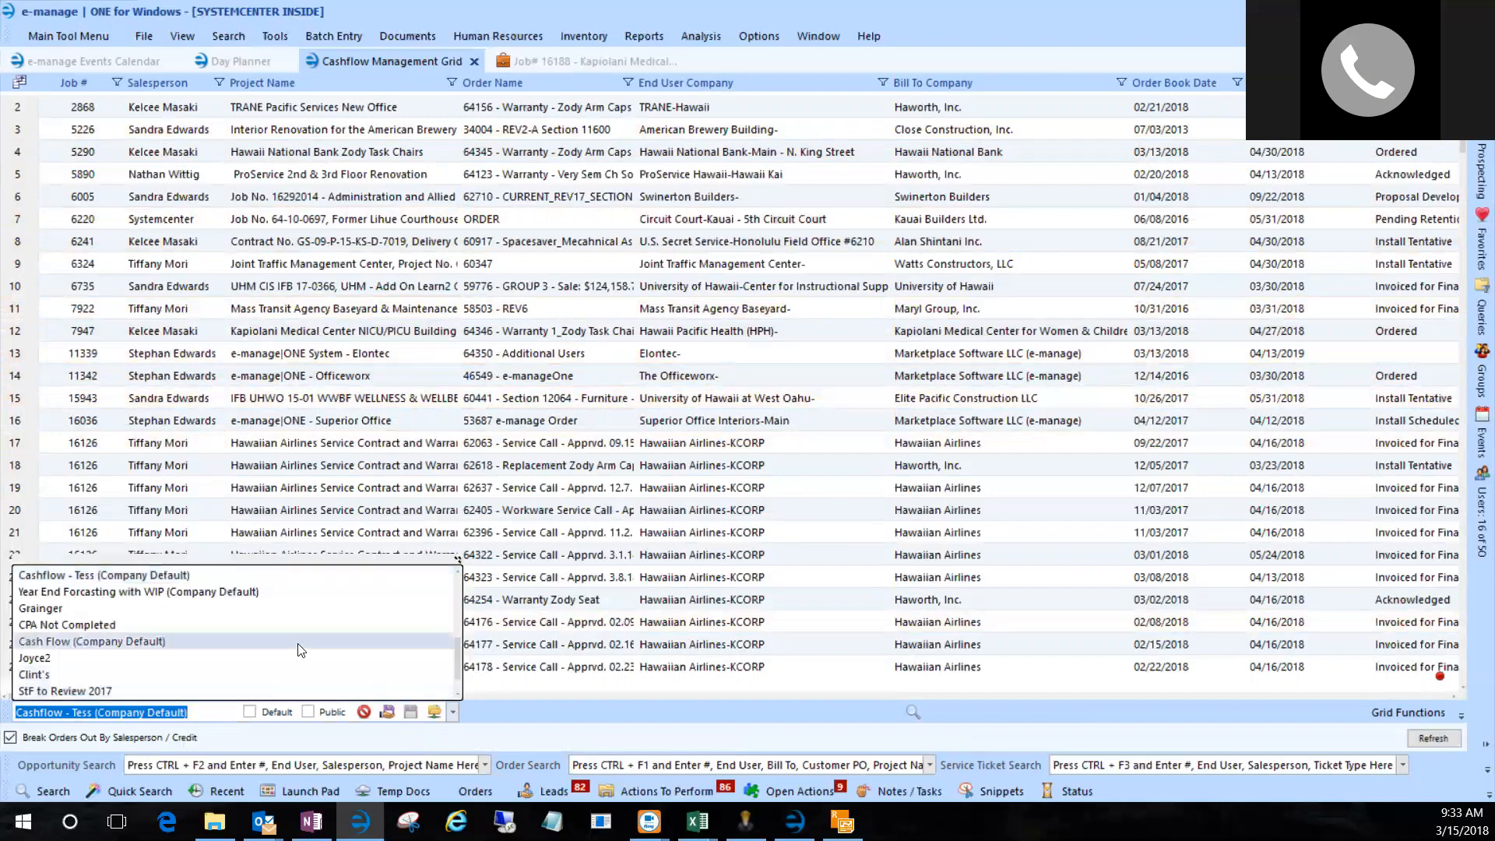
{"action": "scroll", "coordinate": [234, 662], "scroll_direction": "down", "scroll_amount": 2}
{"action": "left_click", "coordinate": [154, 694]}
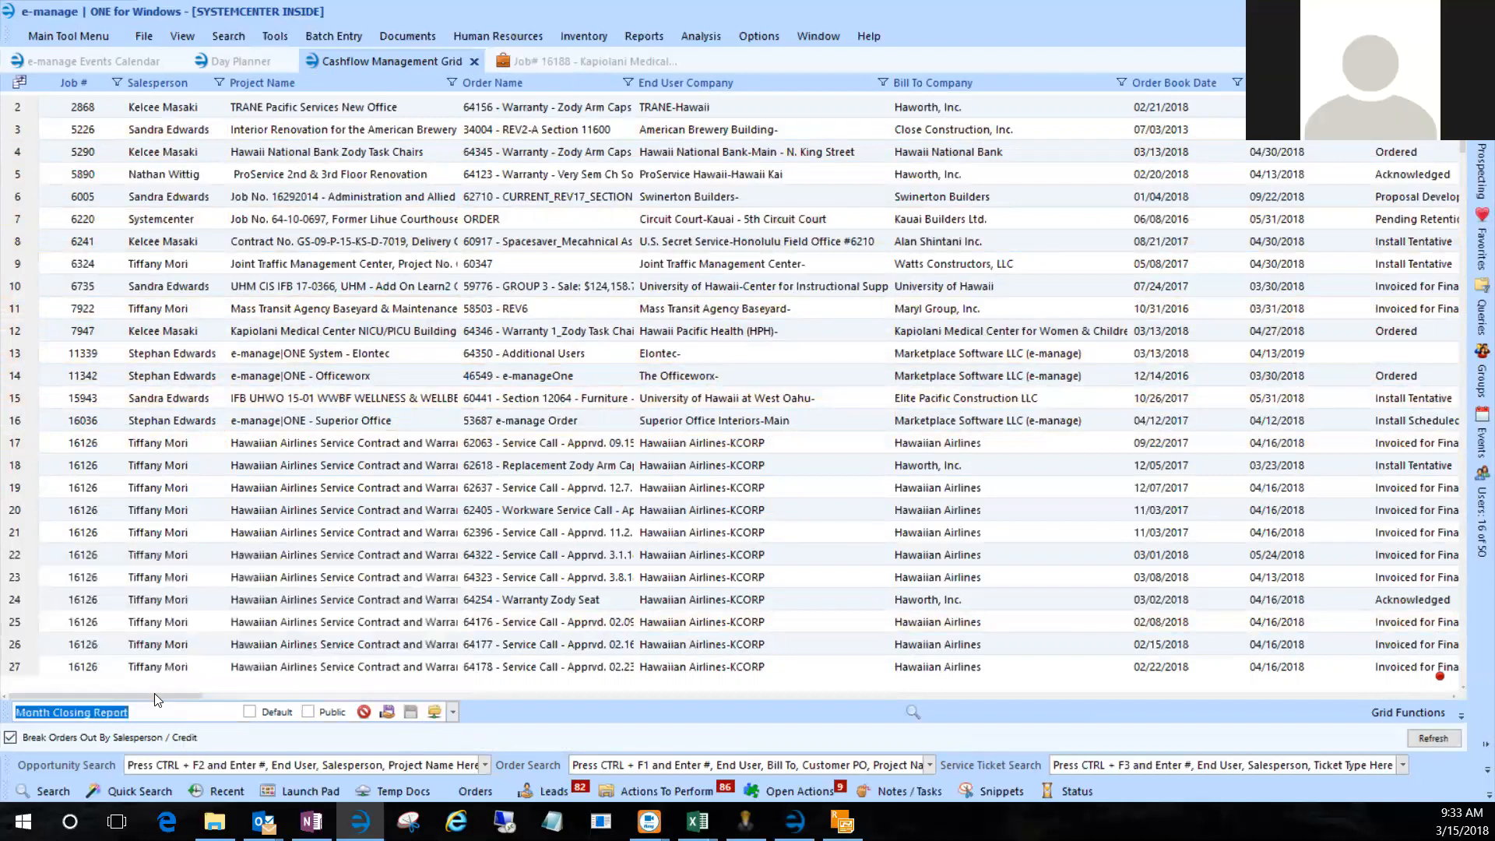
{"action": "left_click", "coordinate": [308, 712]}
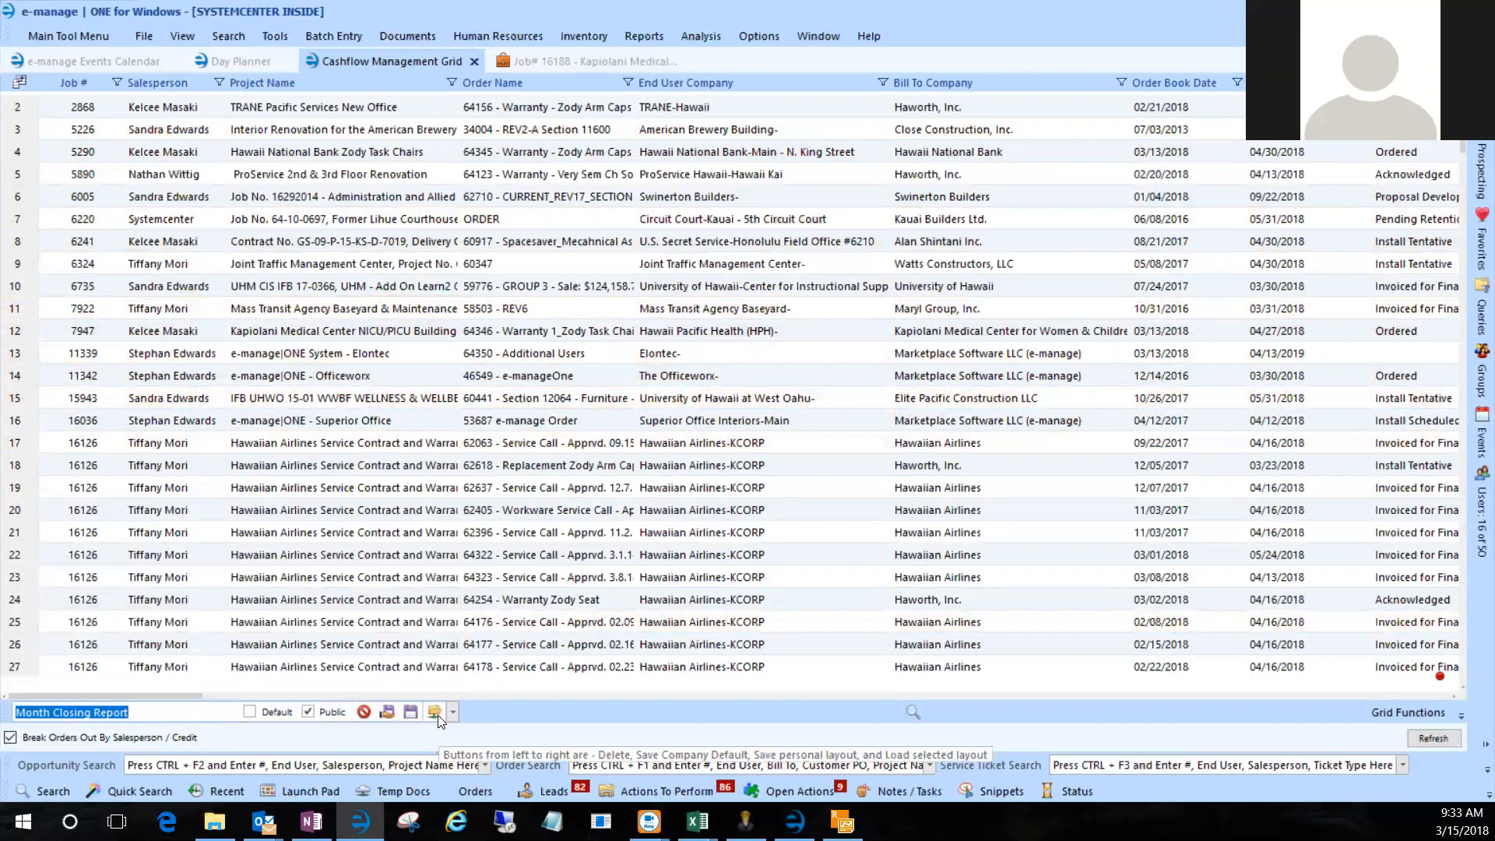
{"action": "left_click", "coordinate": [435, 712]}
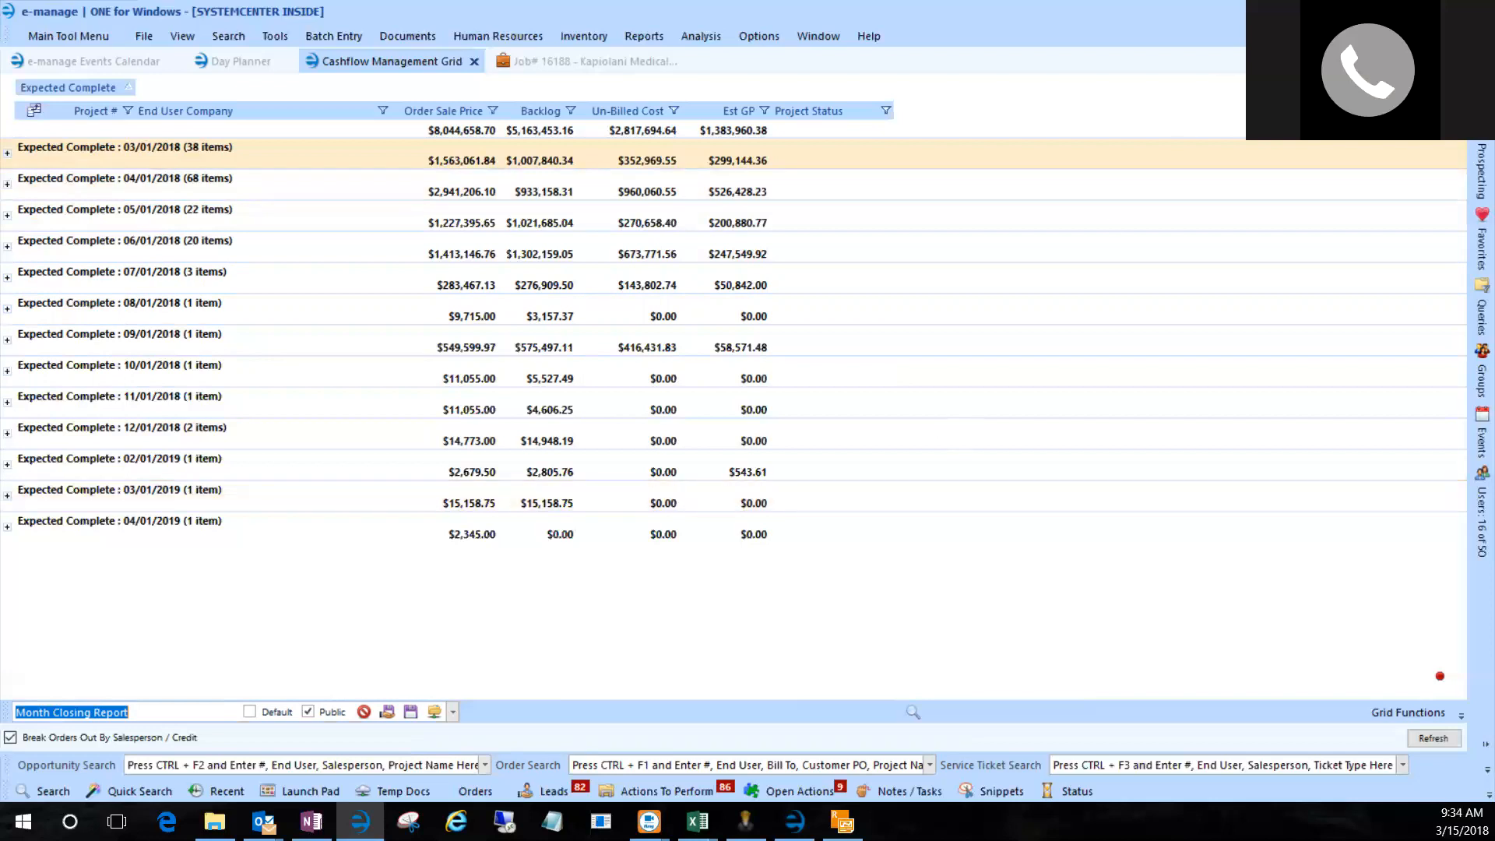
Expand and collapse the 09/01/2018 and 08/01/2018 groups to examine the orders in each.
{"action": "left_click", "coordinate": [1482, 100]}
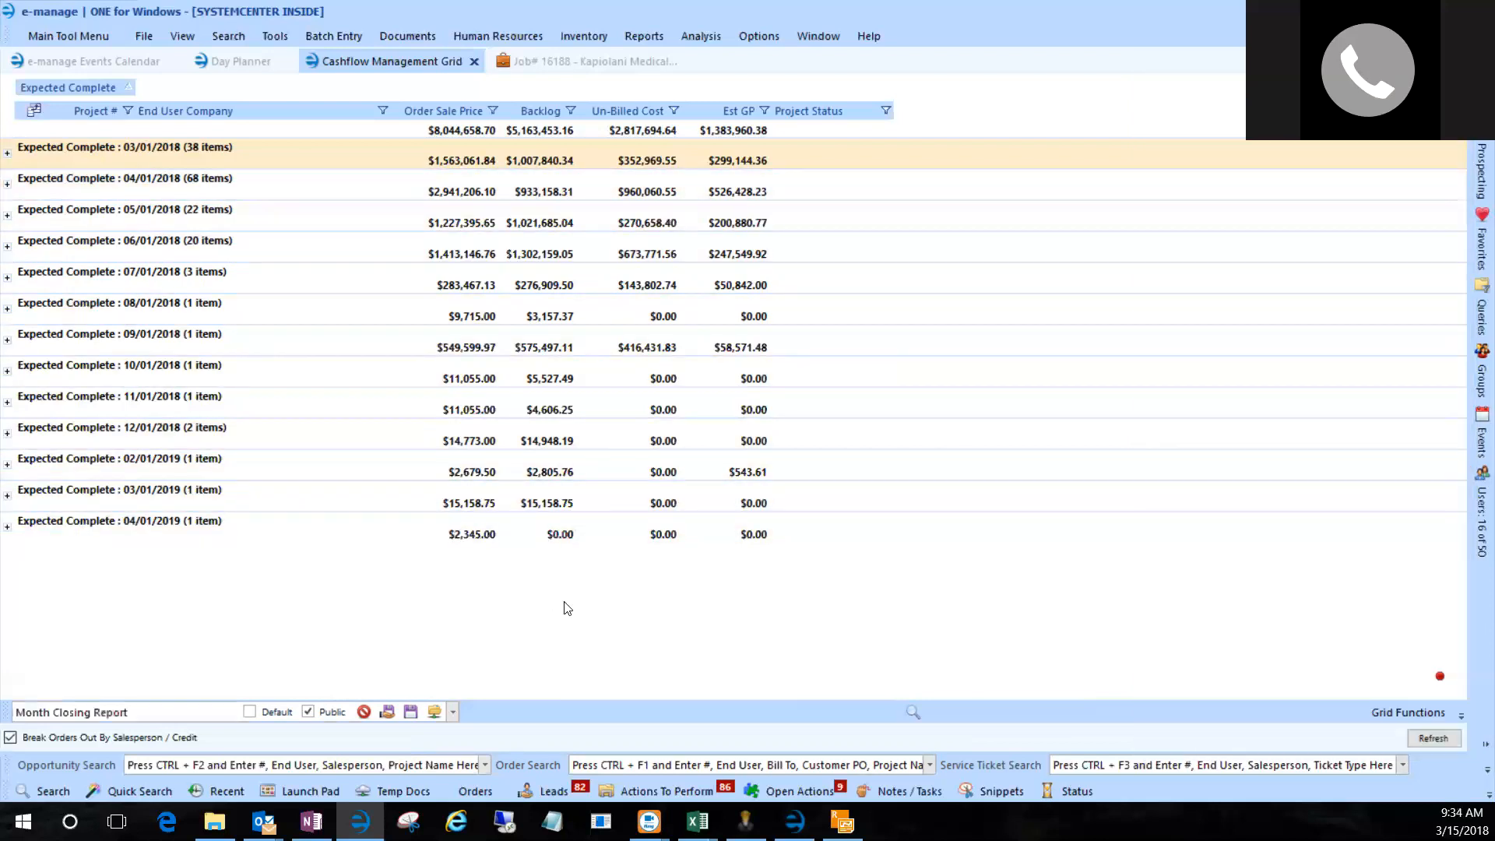
{"action": "left_click", "coordinate": [7, 340]}
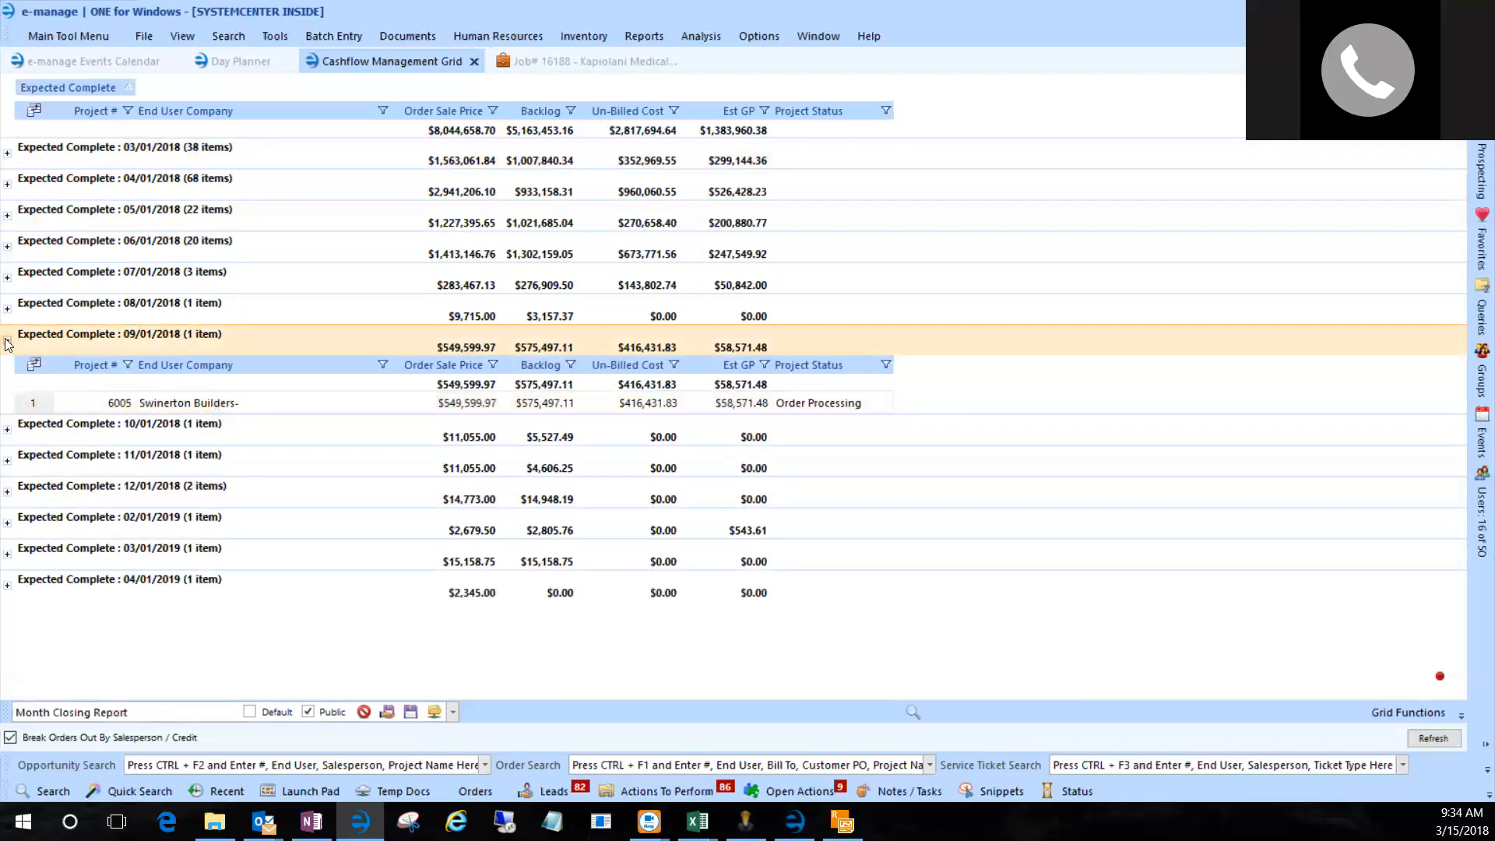
{"action": "left_click", "coordinate": [7, 341]}
{"action": "left_click", "coordinate": [8, 309]}
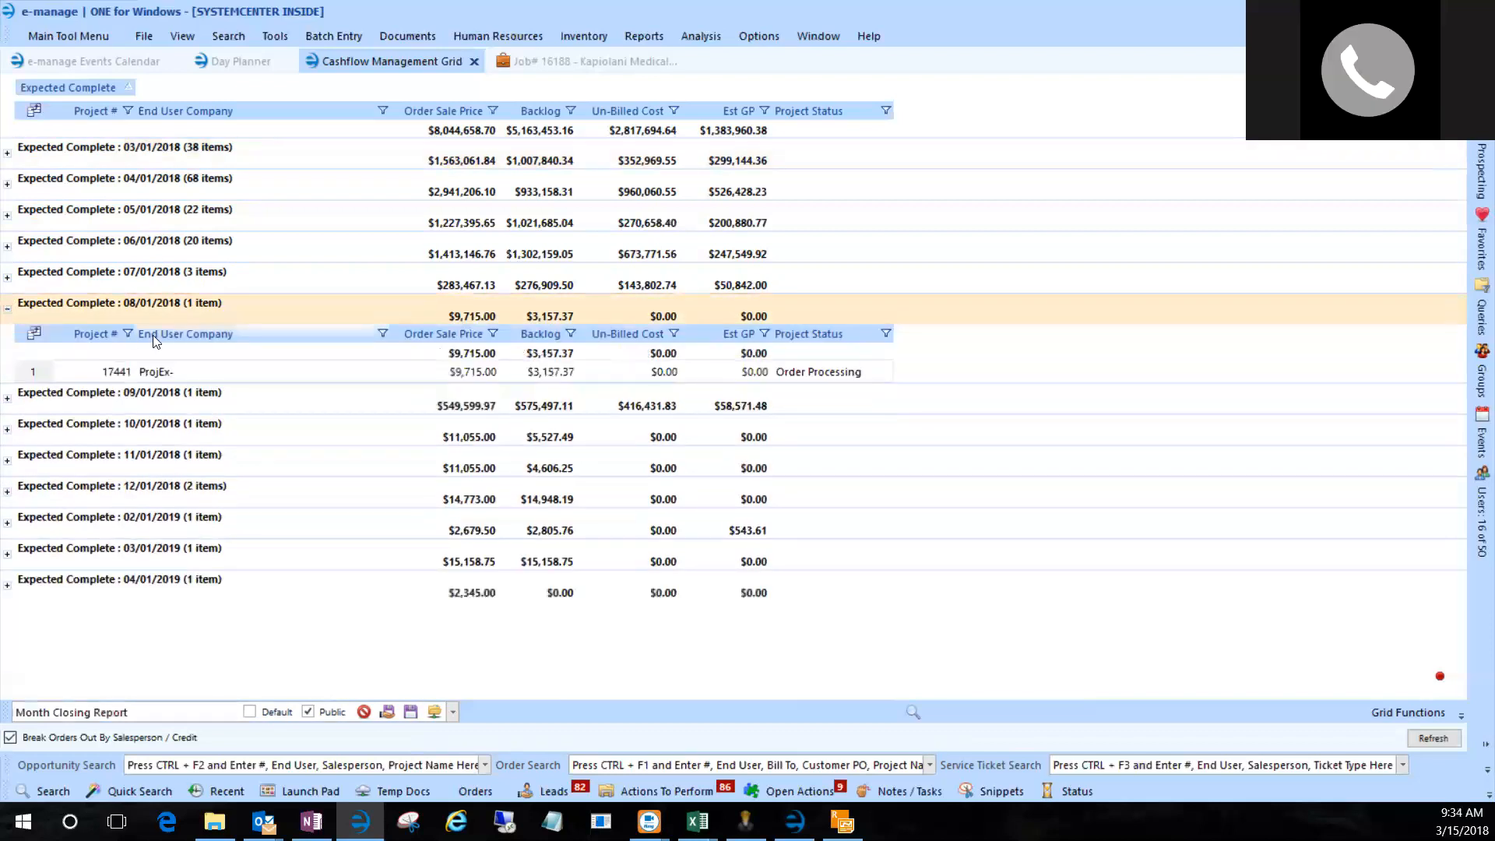
{"action": "left_click", "coordinate": [9, 311]}
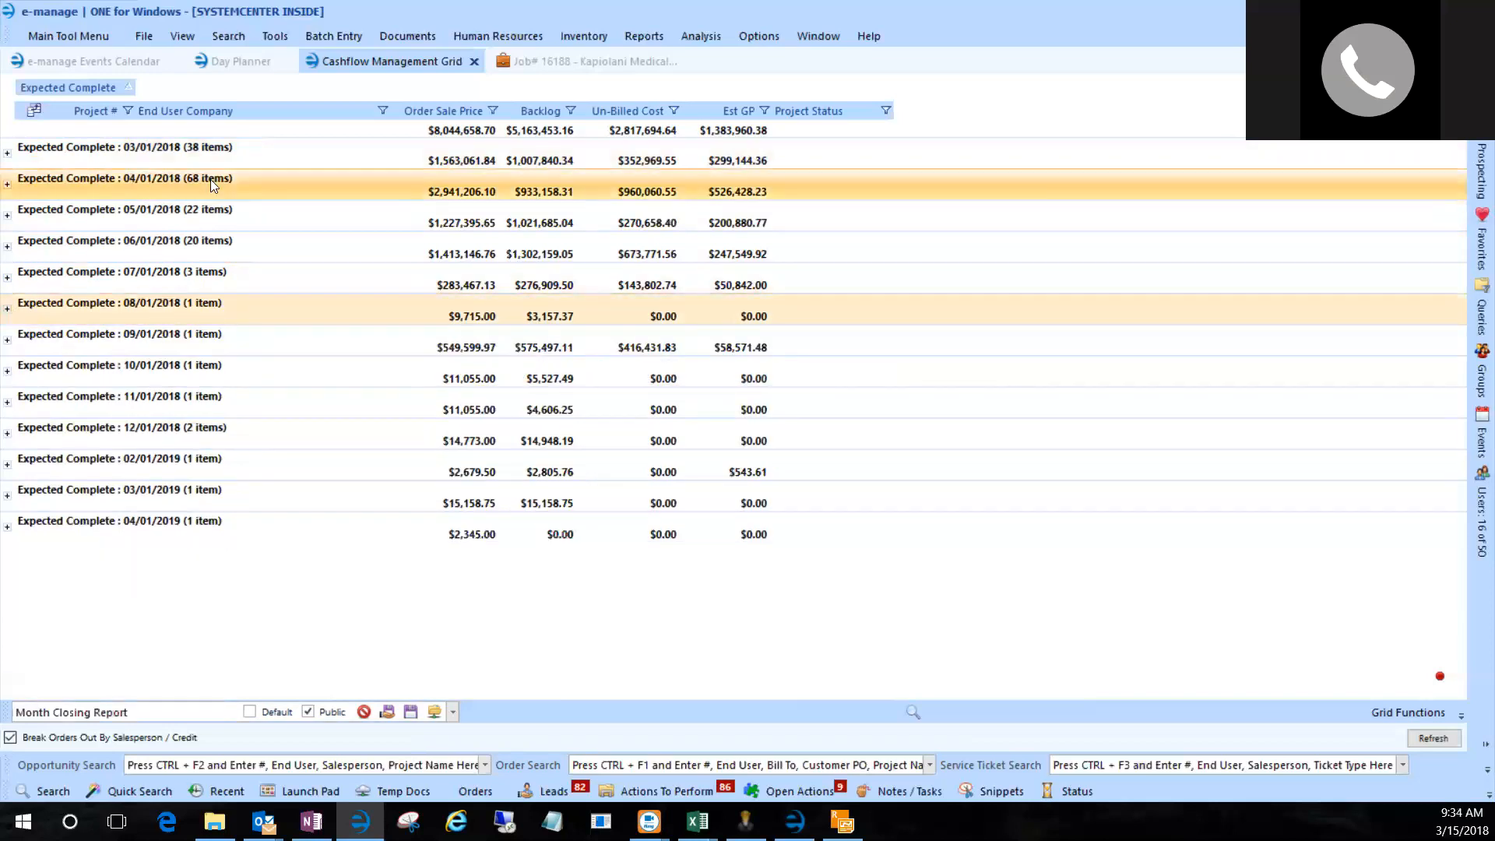